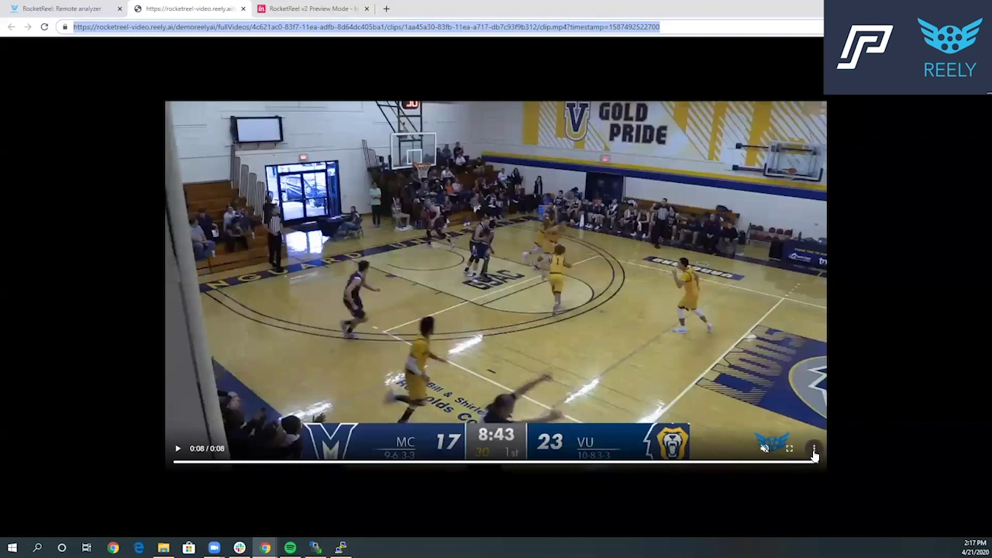
Show the download options for the opened clip video, and close its browser tab
{"action": "left_click", "coordinate": [814, 450]}
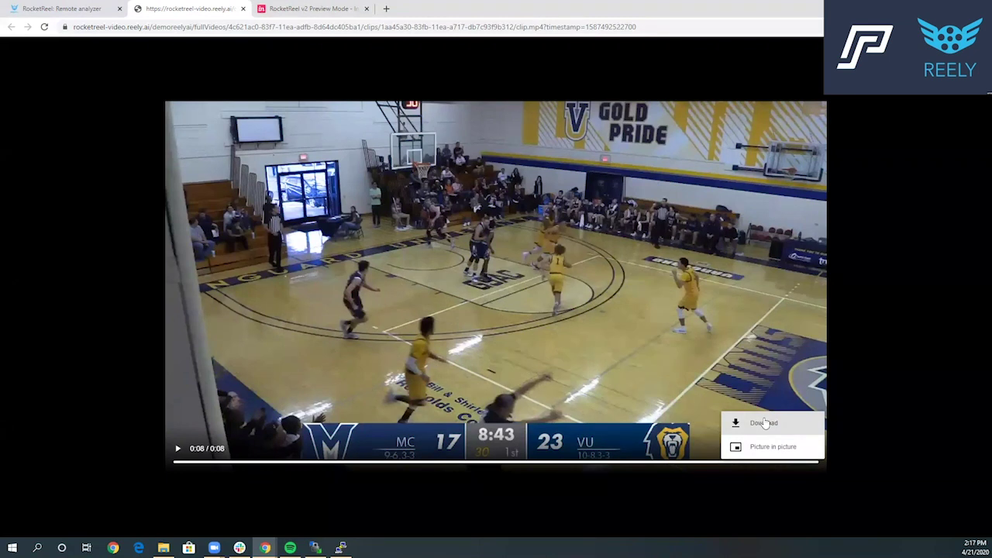
{"action": "left_click", "coordinate": [98, 34]}
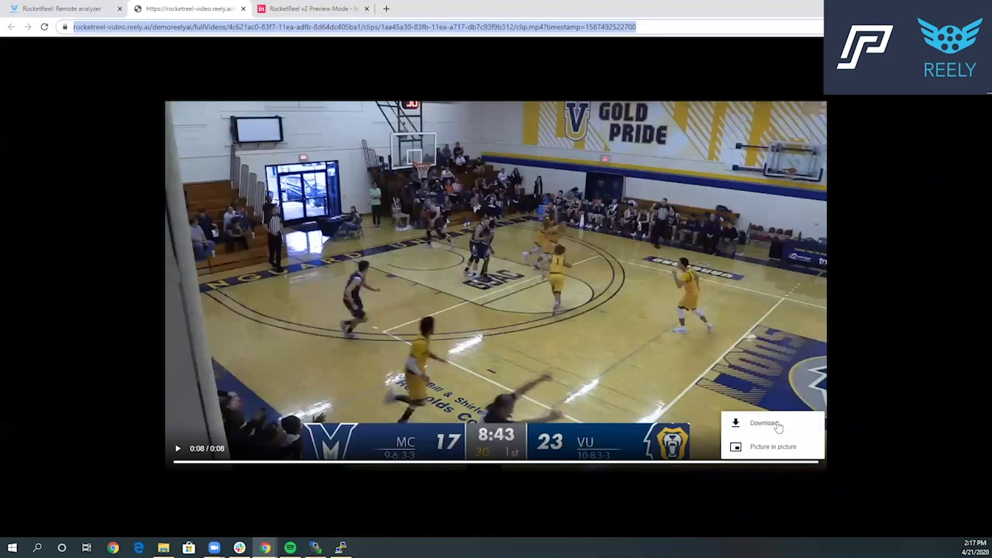
{"action": "left_click", "coordinate": [241, 8]}
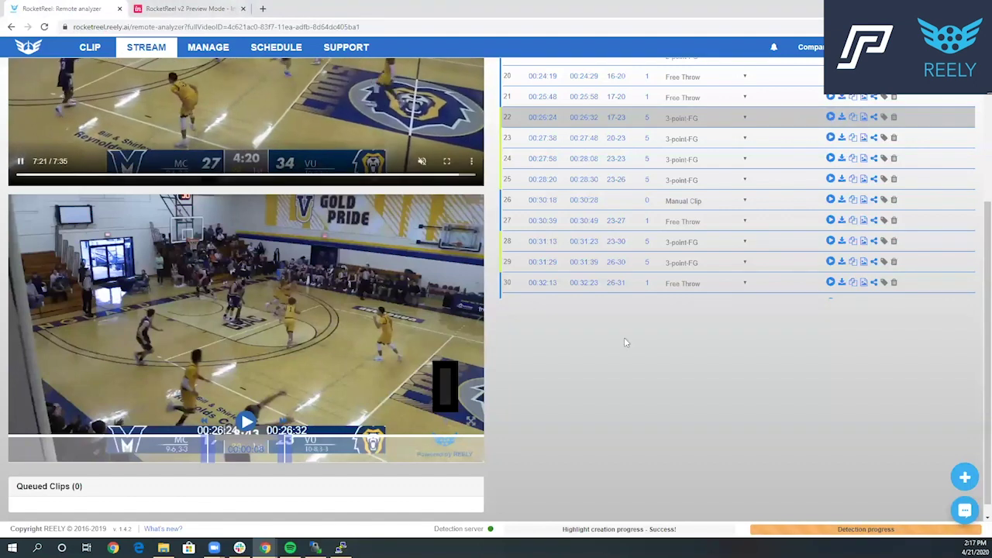
Open the Twitter upload for clip 23, the 3-point-FG at 00:27:38, and select the Reely account handle
{"action": "scroll", "coordinate": [664, 409], "scroll_direction": "up", "scroll_amount": 2}
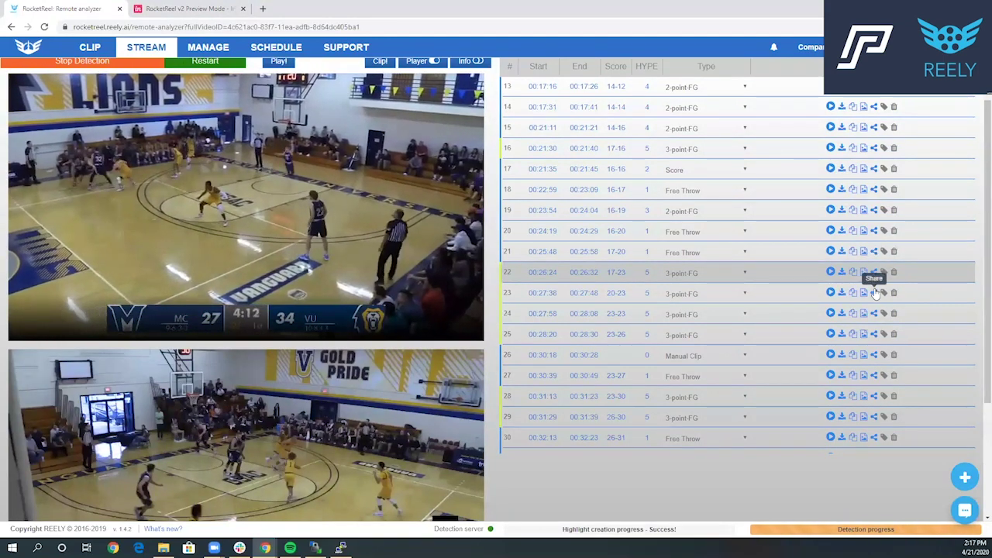
{"action": "left_click", "coordinate": [875, 292]}
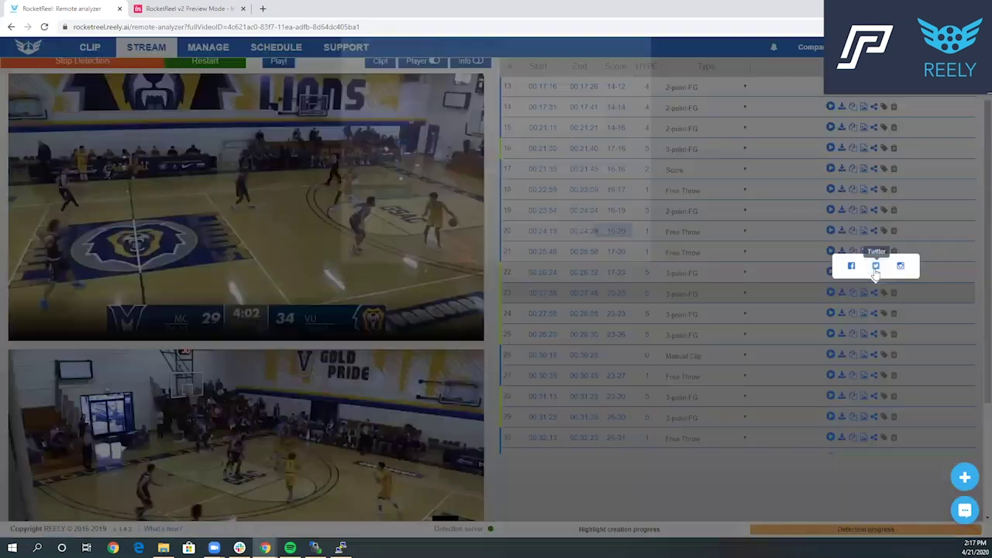
{"action": "left_click", "coordinate": [875, 267]}
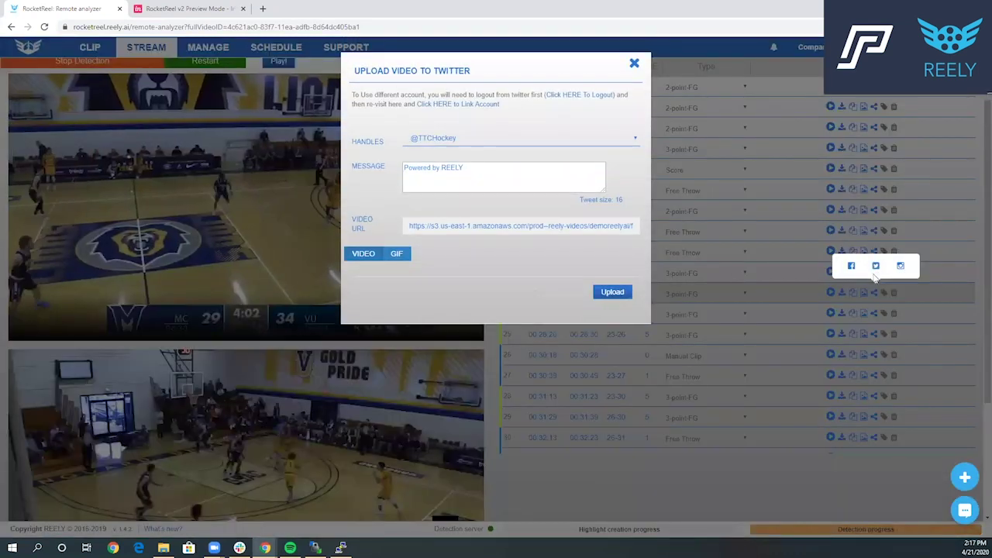
{"action": "left_click", "coordinate": [497, 141]}
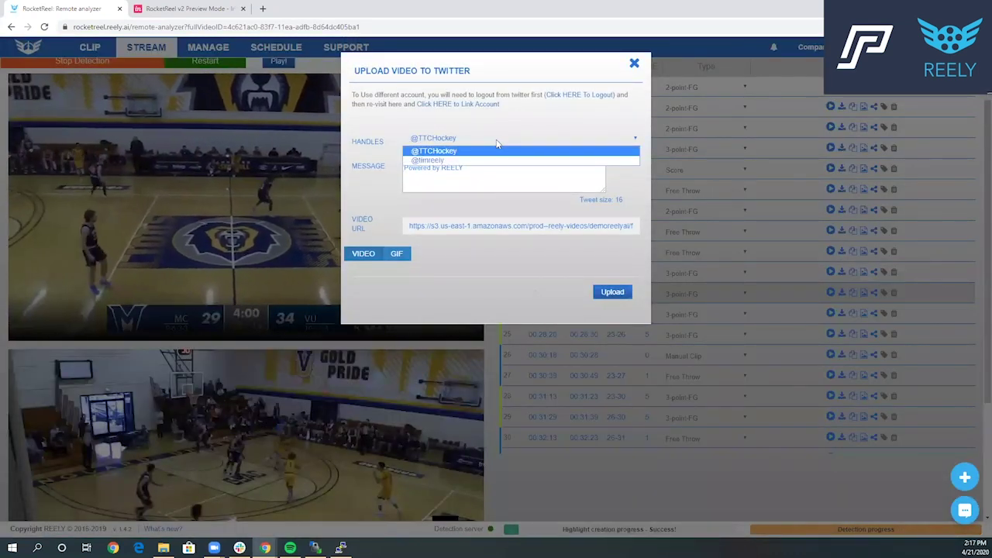
{"action": "left_click", "coordinate": [446, 159]}
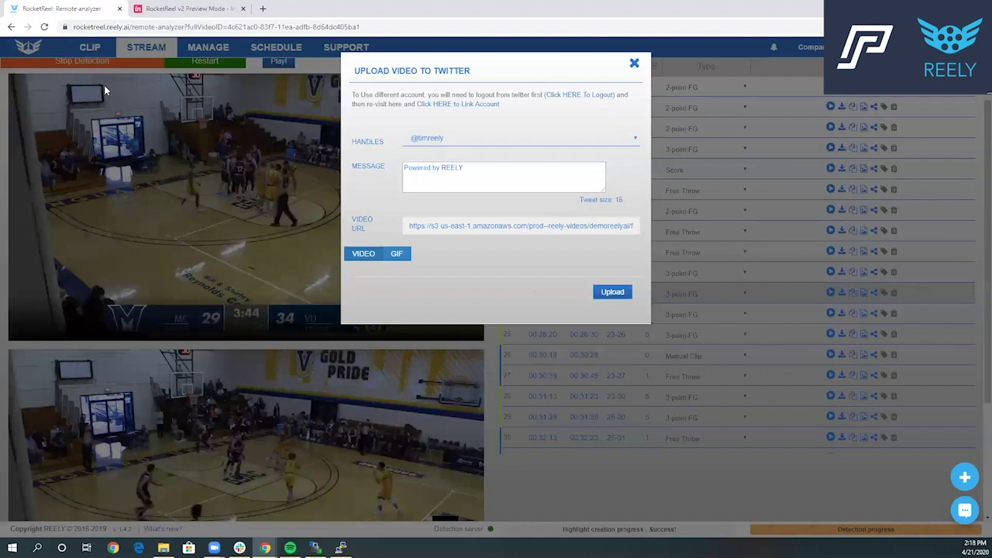
Replace the tweet message with "Basket" and upload the clip to Twitter
{"action": "triple_click", "coordinate": [594, 182]}
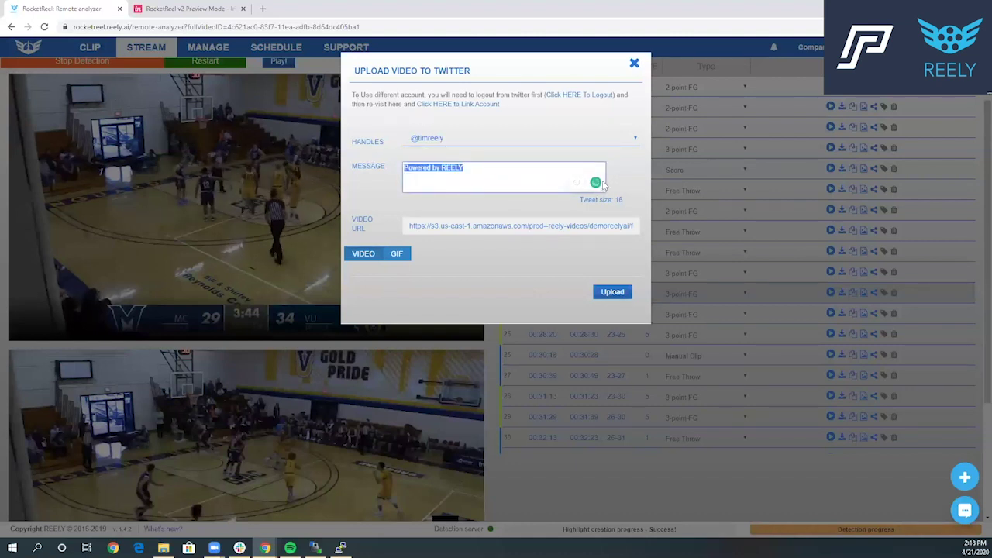
{"action": "type", "text": "Basket"}
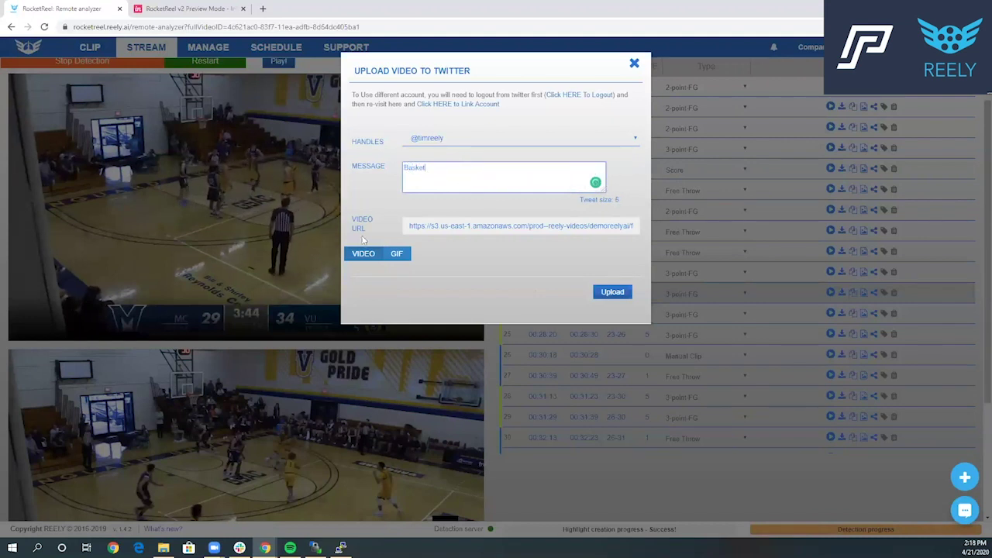
{"action": "left_click", "coordinate": [614, 293]}
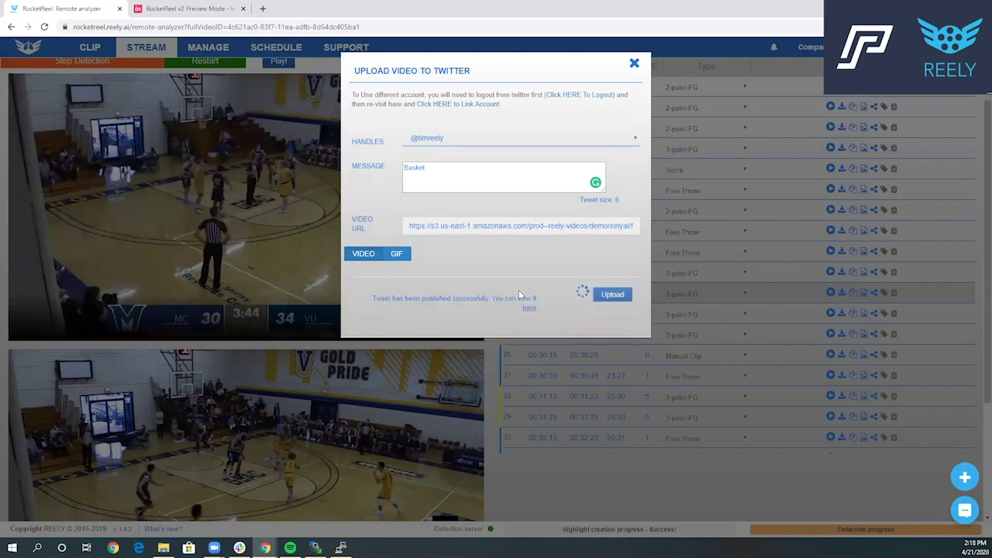
View the published tweet, and close both its tab and the Twitter upload dialog
{"action": "left_click", "coordinate": [528, 307]}
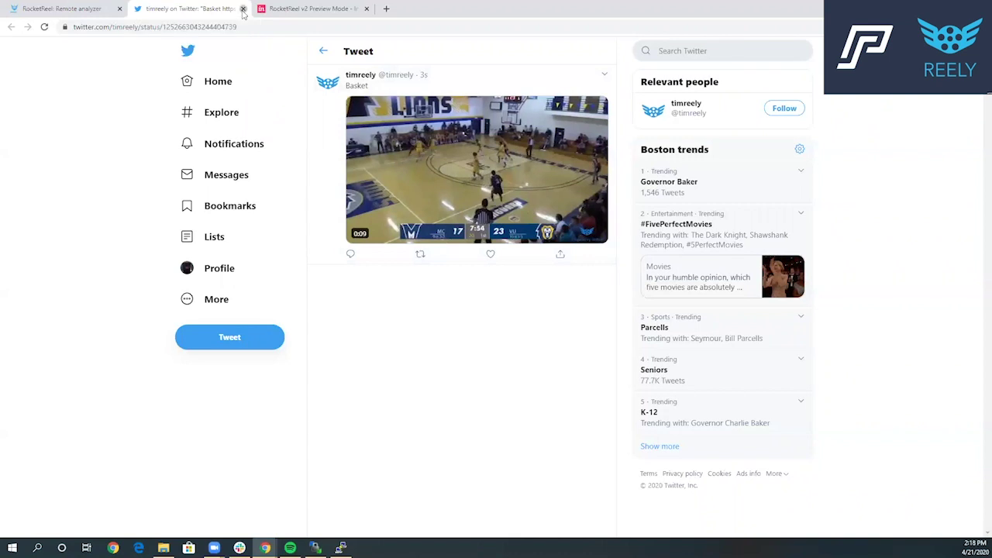
{"action": "left_click", "coordinate": [243, 10]}
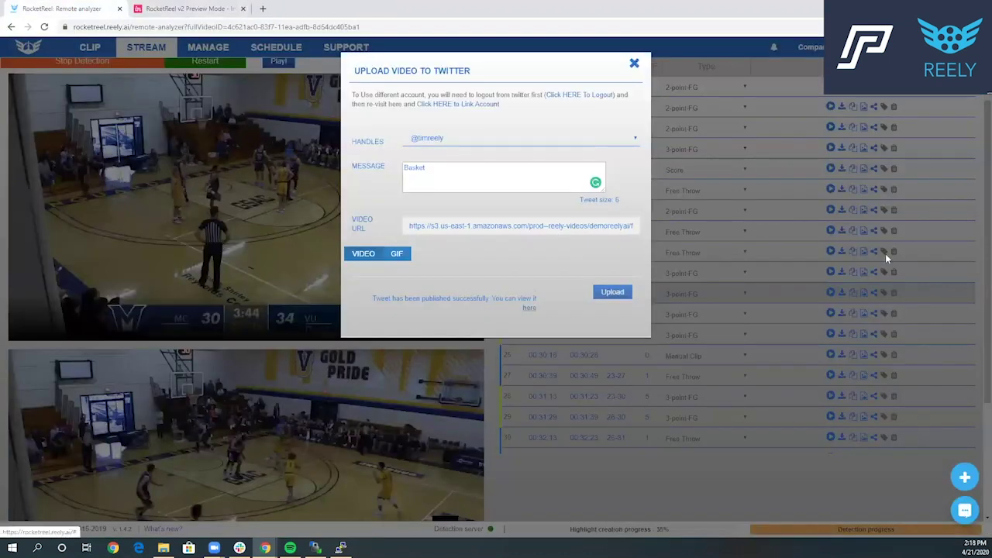
{"action": "left_click", "coordinate": [888, 259]}
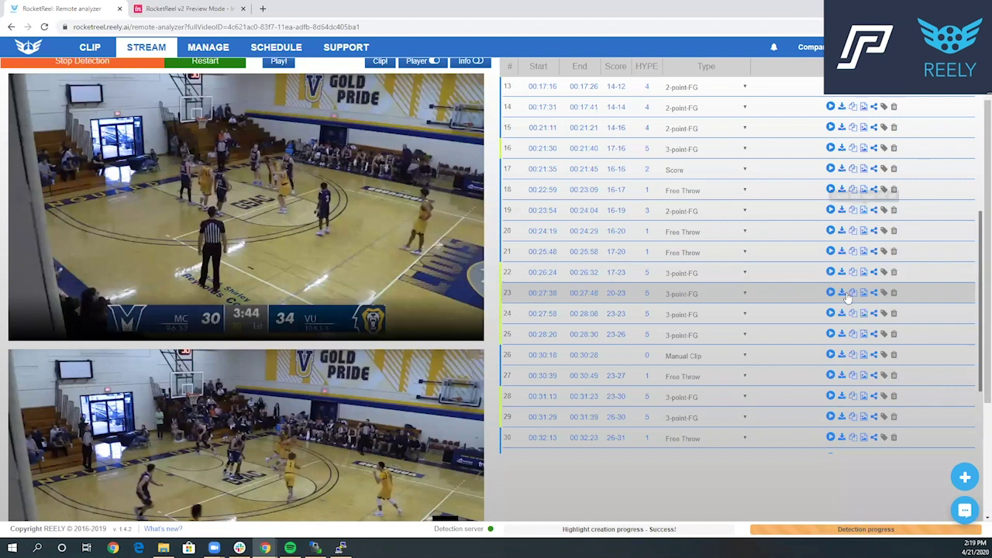
Go to the Clip page of the Menlo - Vanguard game and play the fourth clip, the 3-point-FG starting at 00:05:30
{"action": "scroll", "coordinate": [847, 298], "scroll_direction": "up", "scroll_amount": 5}
{"action": "scroll", "coordinate": [435, 198], "scroll_direction": "up", "scroll_amount": 1}
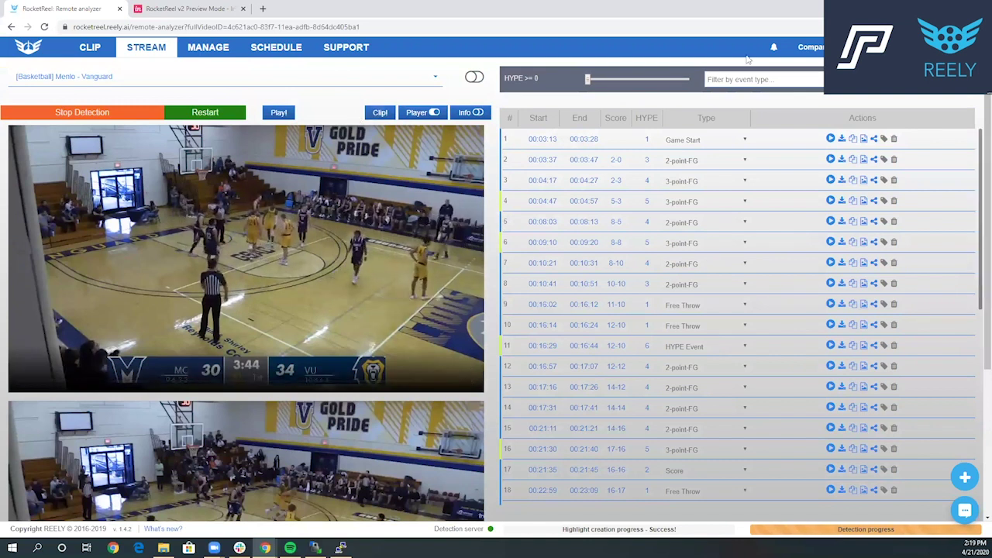
{"action": "left_click", "coordinate": [89, 48]}
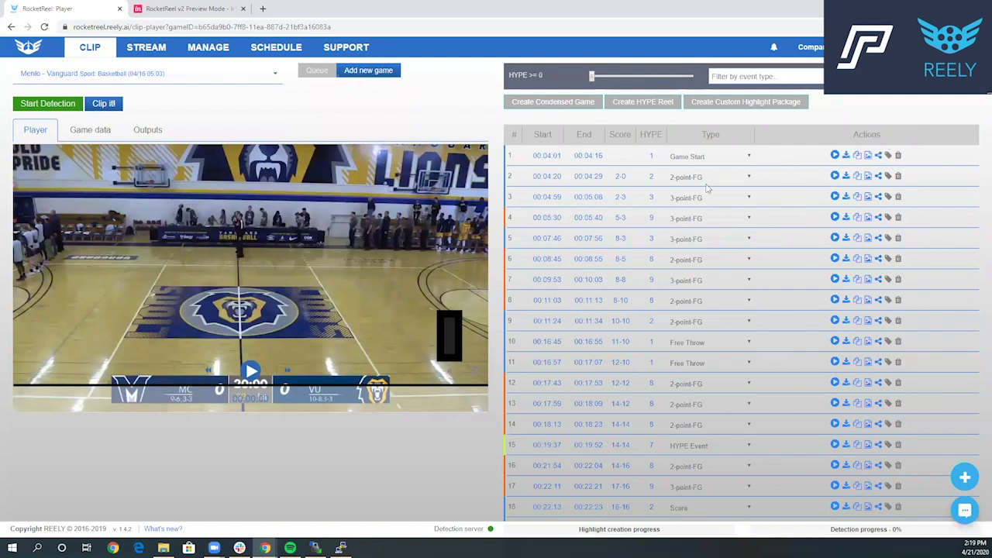
{"action": "left_click", "coordinate": [835, 218]}
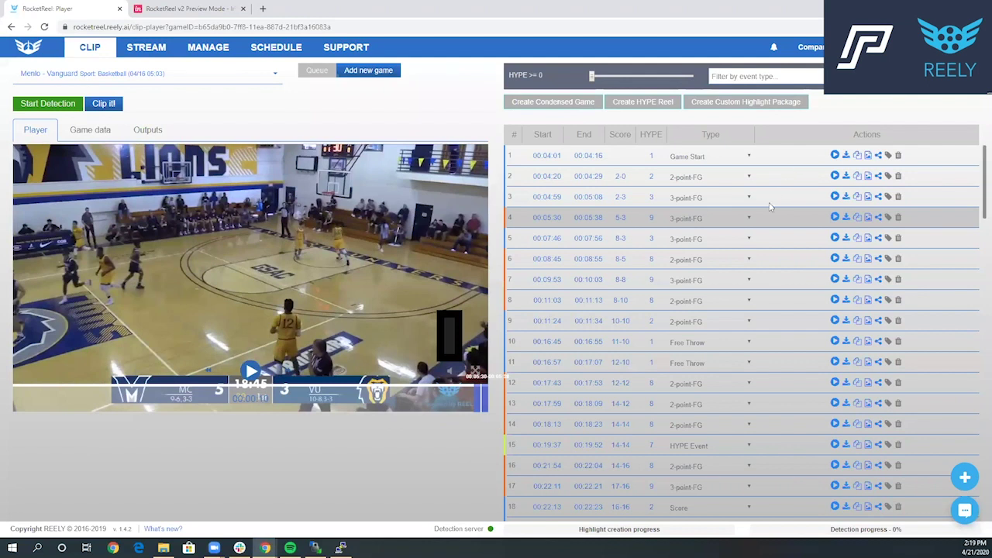
{"action": "left_click", "coordinate": [629, 220]}
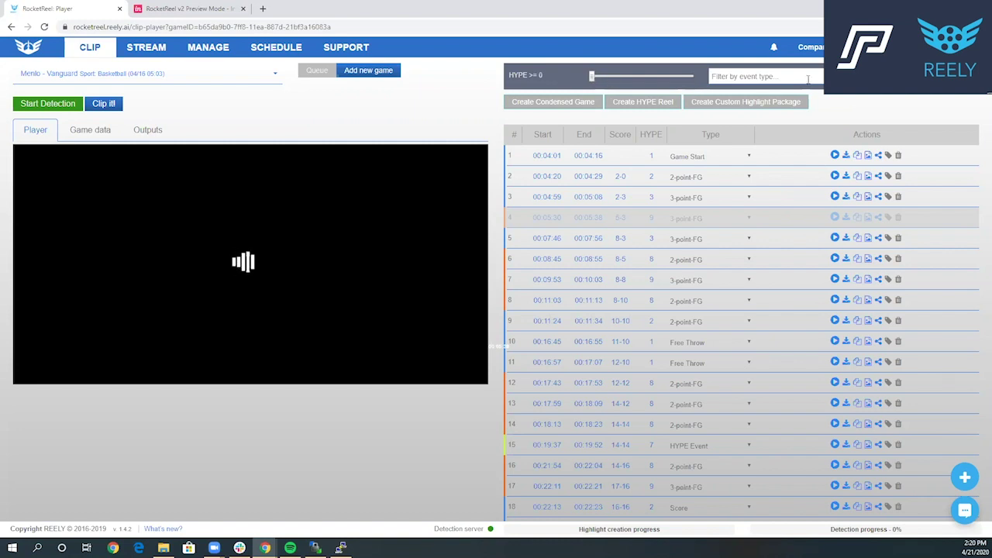
Filter the clips to HYPE 7 or higher, and reset the filter to 0 to browse the full list
{"action": "left_click_drag", "start_coordinate": [626, 80], "coordinate": [663, 78]}
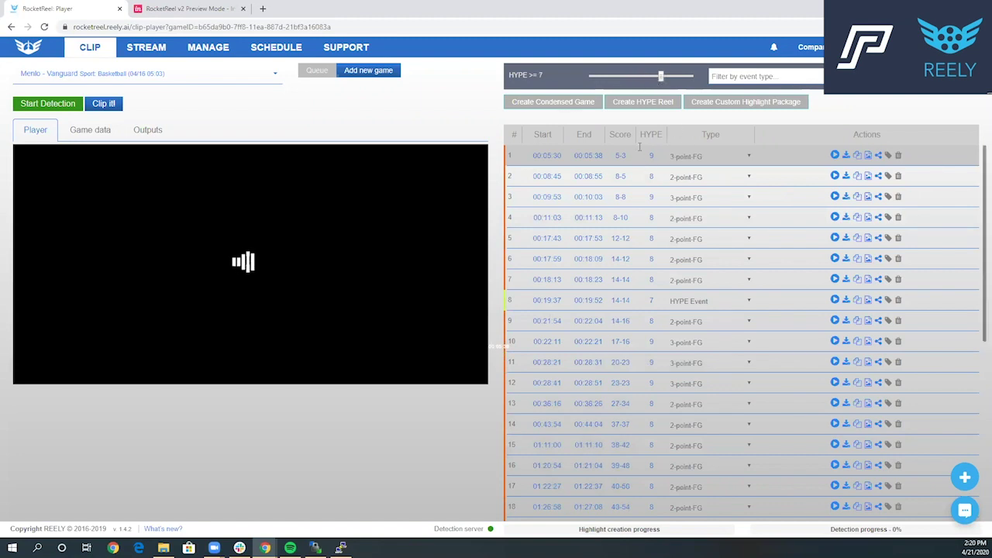
{"action": "scroll", "coordinate": [631, 242], "scroll_direction": "down", "scroll_amount": 5}
{"action": "left_click_drag", "start_coordinate": [660, 76], "coordinate": [565, 77]}
{"action": "scroll", "coordinate": [556, 364], "scroll_direction": "down", "scroll_amount": 15}
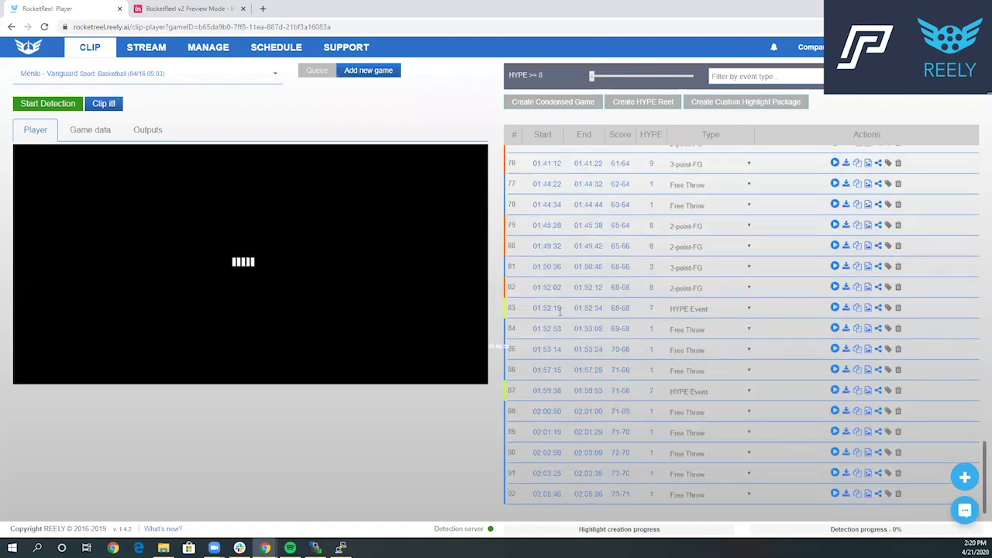
{"action": "scroll", "coordinate": [536, 457], "scroll_direction": "up", "scroll_amount": 20}
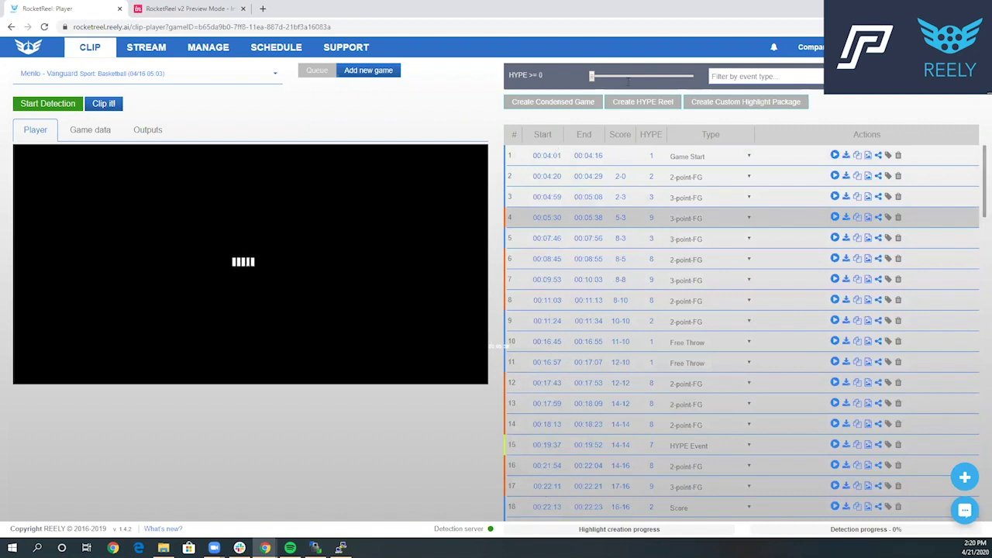
Set the minimum HYPE rating to 7 and look through the filtered clips
{"action": "left_click_drag", "start_coordinate": [652, 77], "coordinate": [661, 76]}
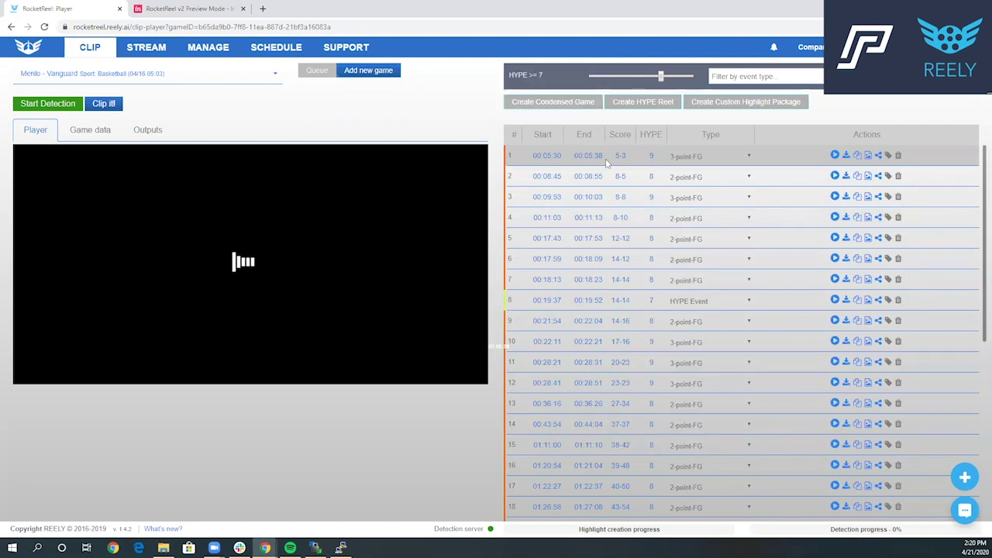
{"action": "scroll", "coordinate": [542, 463], "scroll_direction": "down", "scroll_amount": 5}
{"action": "scroll", "coordinate": [547, 464], "scroll_direction": "up", "scroll_amount": 5}
Restrict the clip list to the event types 2-point-FG and 3-point-FG and review the matching clips
{"action": "left_click", "coordinate": [720, 76]}
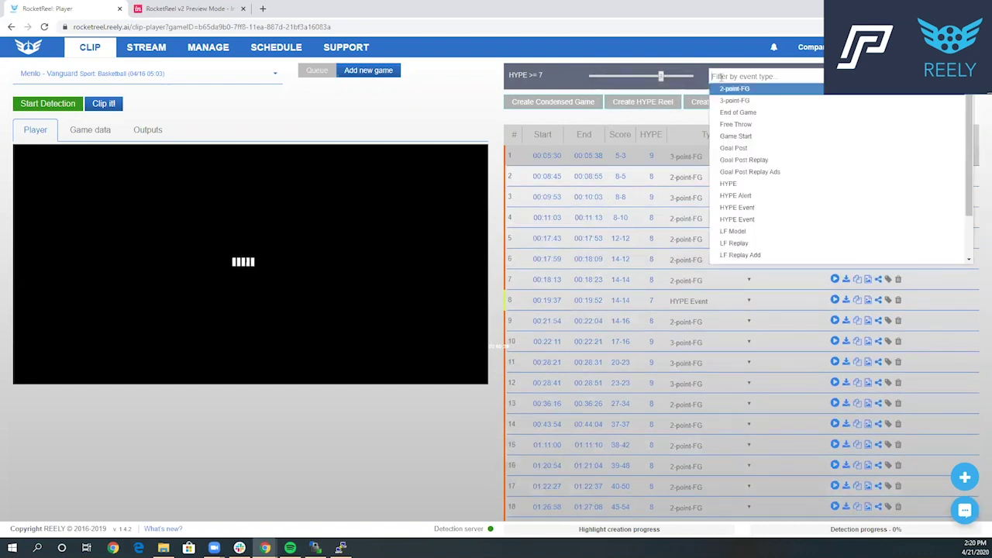
{"action": "left_click", "coordinate": [740, 90]}
{"action": "left_click", "coordinate": [742, 91]}
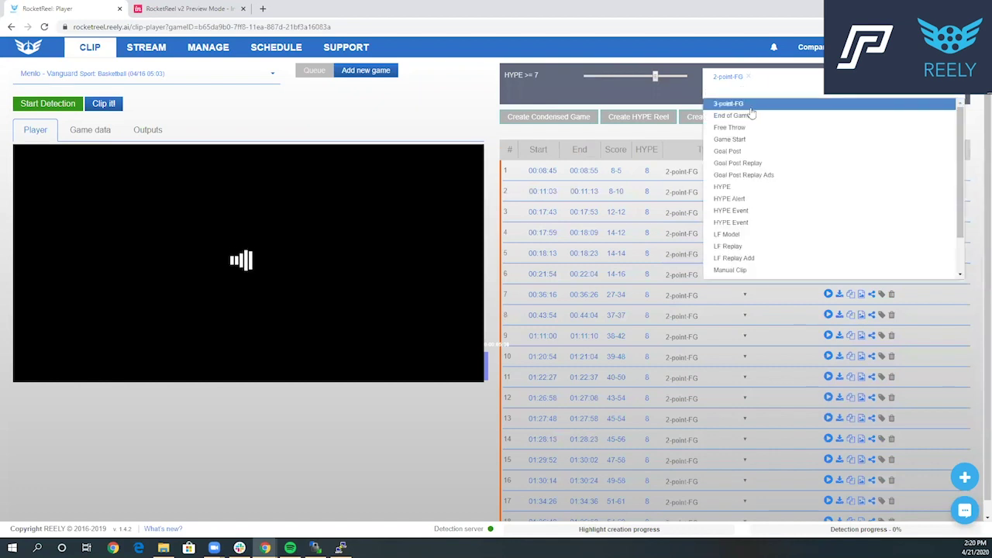
{"action": "left_click", "coordinate": [750, 105]}
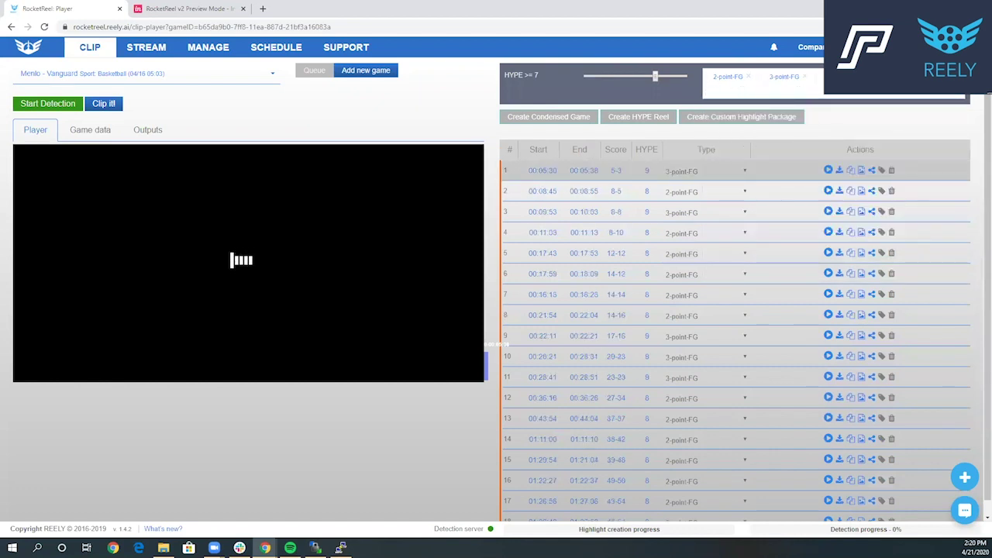
{"action": "scroll", "coordinate": [674, 260], "scroll_direction": "down", "scroll_amount": 4}
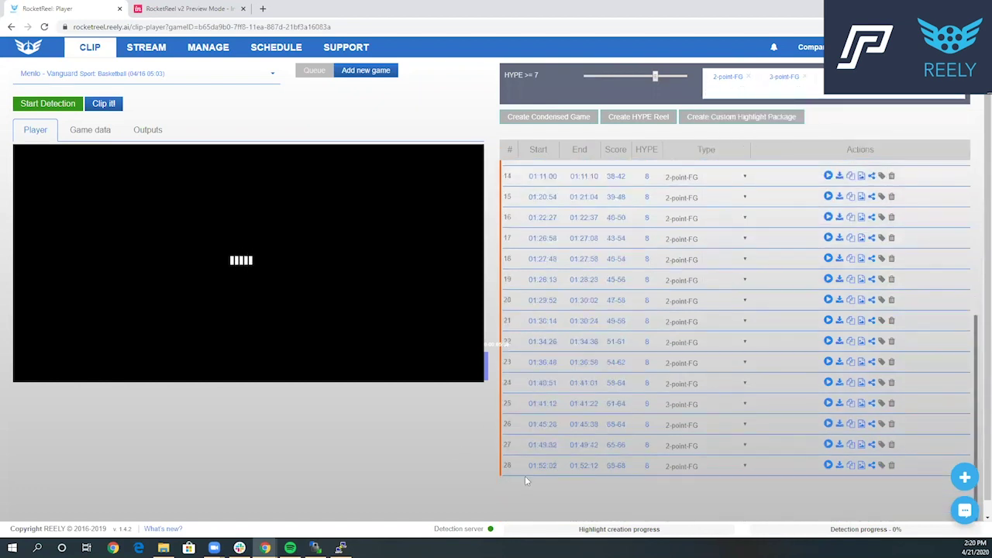
{"action": "scroll", "coordinate": [527, 481], "scroll_direction": "up", "scroll_amount": 4}
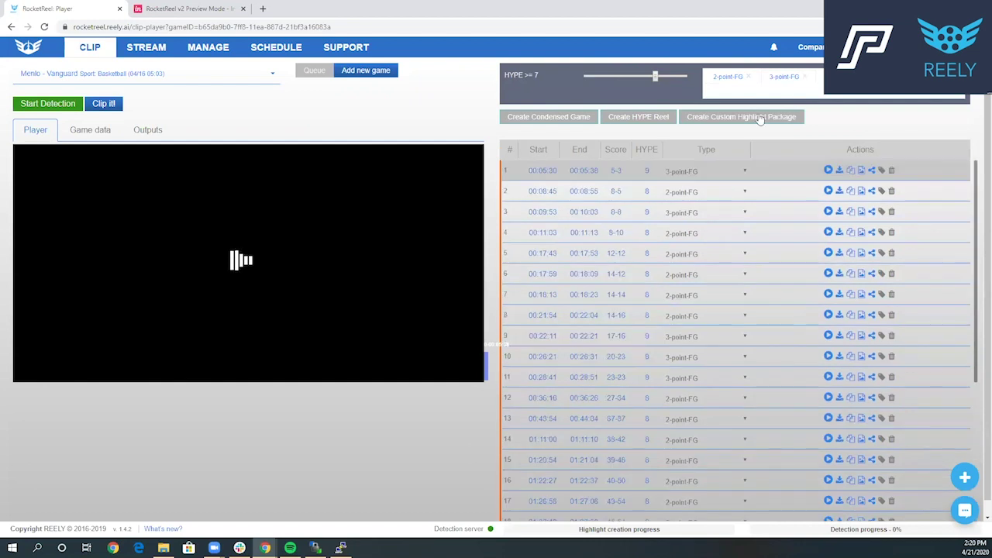
Create a condensed game from the filtered clips and look over the included events
{"action": "left_click", "coordinate": [539, 117]}
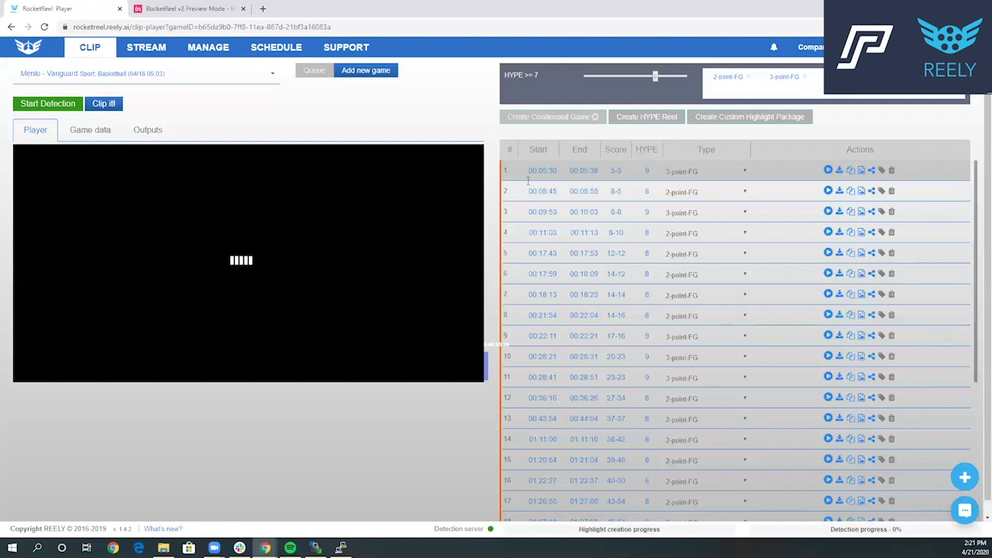
{"action": "scroll", "coordinate": [534, 197], "scroll_direction": "down", "scroll_amount": 4}
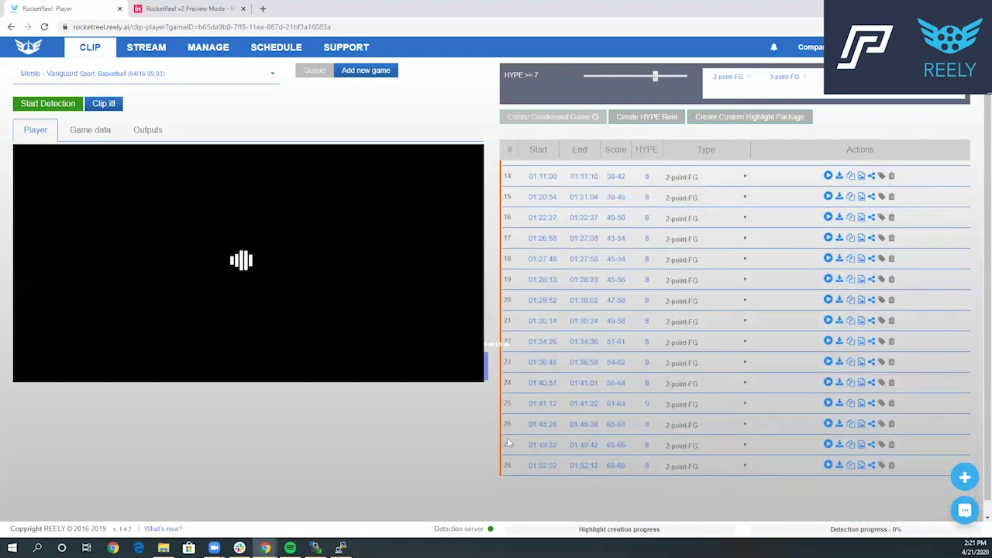
{"action": "scroll", "coordinate": [507, 439], "scroll_direction": "up", "scroll_amount": 4}
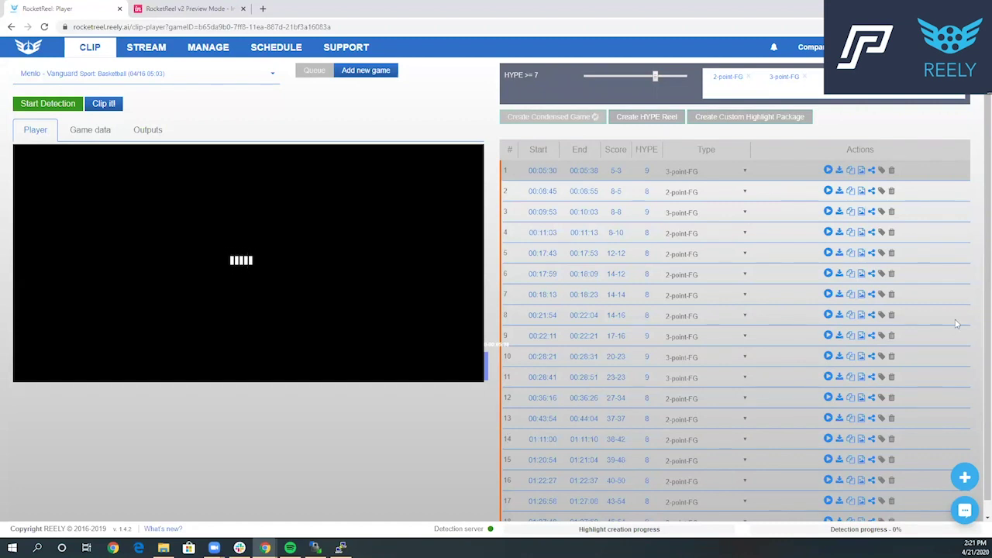
Remove the 2-point-FG and 3-point-FG event filters and set the minimum HYPE rating to 0
{"action": "left_click", "coordinate": [748, 77]}
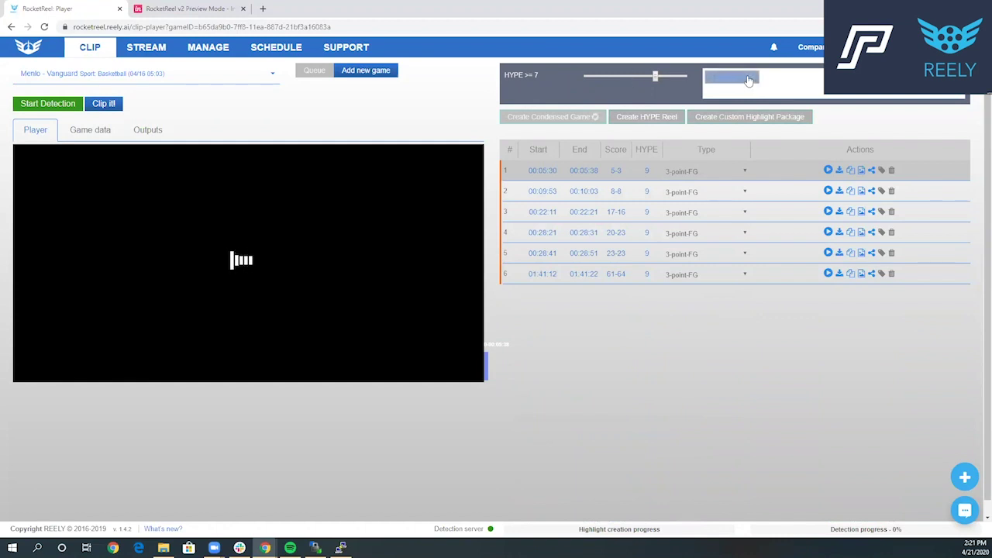
{"action": "left_click", "coordinate": [753, 79]}
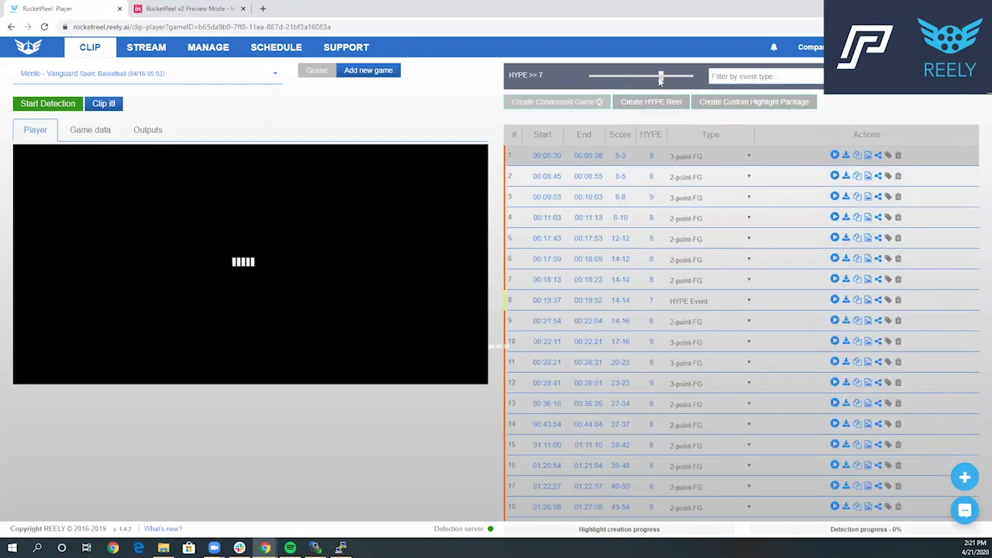
{"action": "left_click_drag", "start_coordinate": [661, 78], "coordinate": [526, 108]}
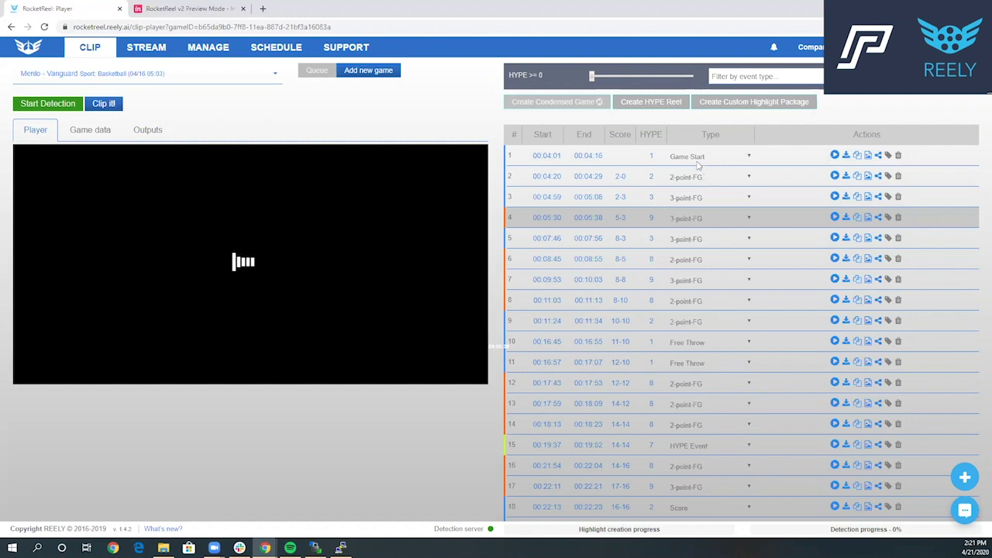
Create a HYPE reel for the game and open the editor for a custom highlight package
{"action": "left_click", "coordinate": [641, 105]}
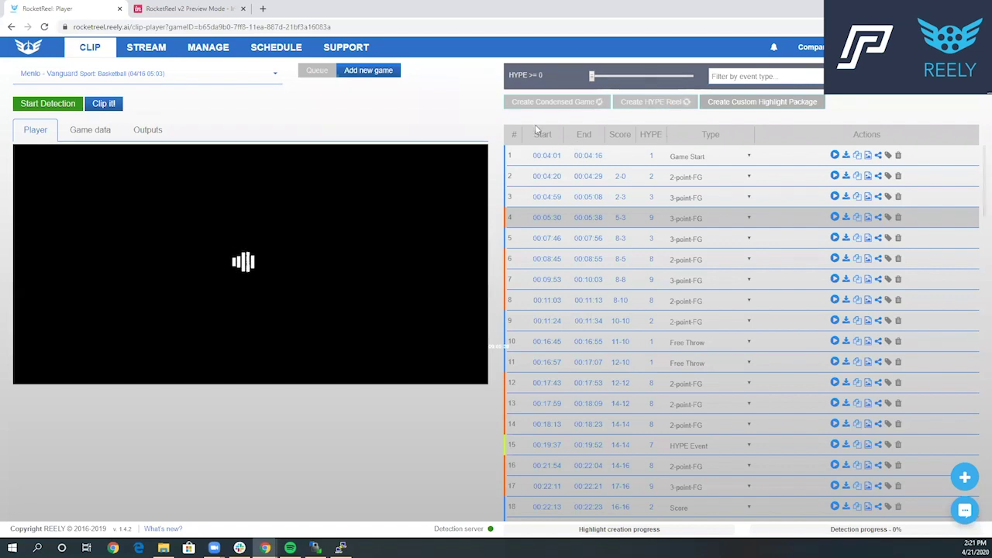
{"action": "left_click", "coordinate": [771, 109]}
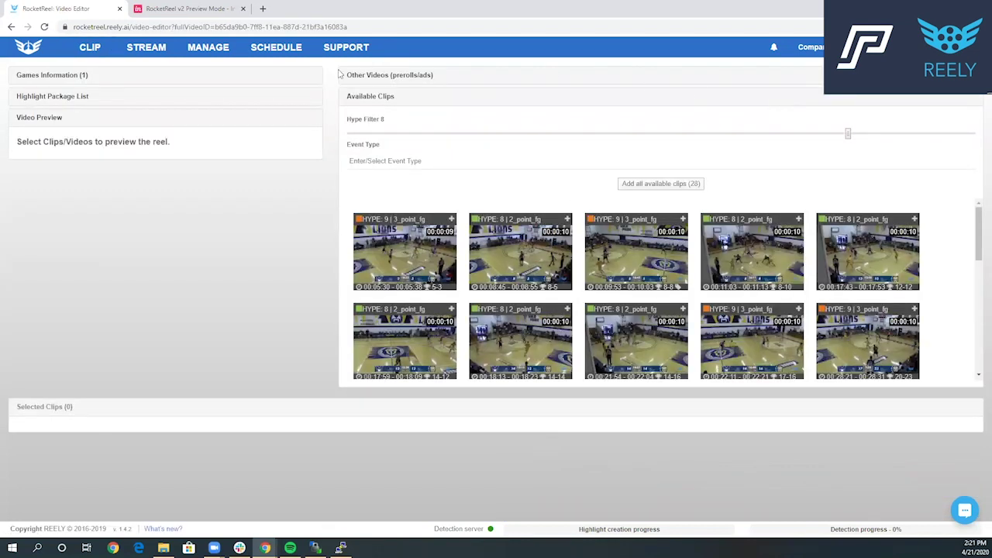
Add the Branding.mp4 preroll from the other videos to the selected clips of the custom package
{"action": "left_click", "coordinate": [372, 76]}
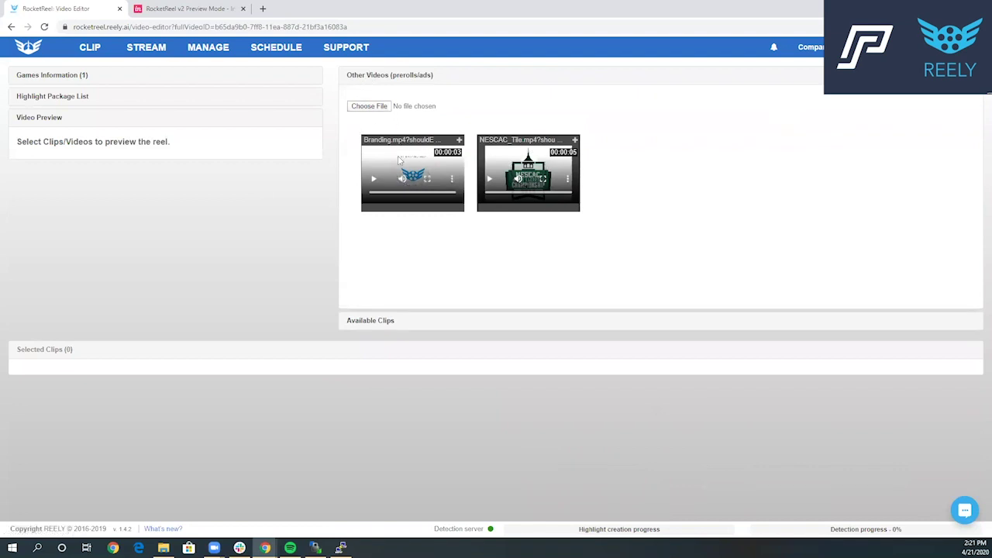
{"action": "left_click", "coordinate": [459, 140]}
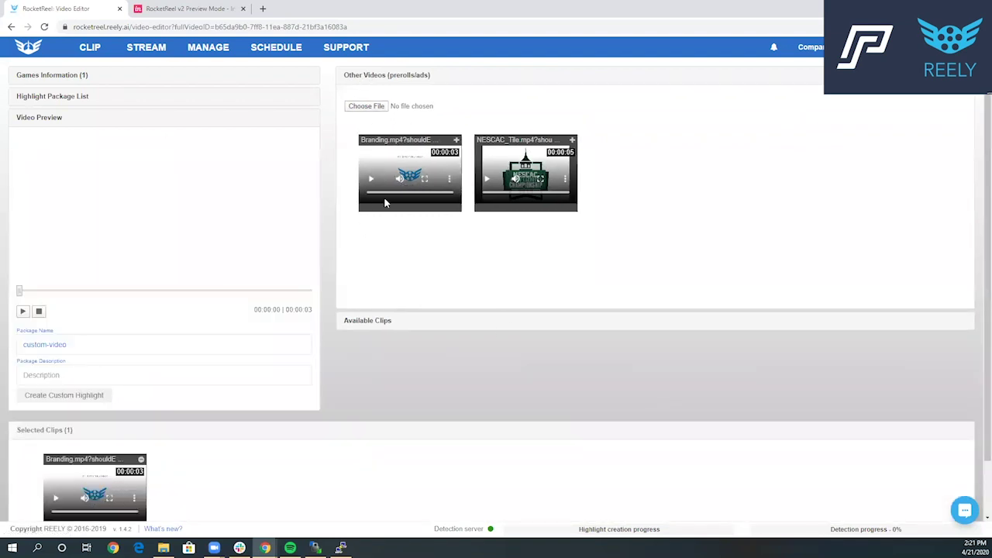
{"action": "left_click", "coordinate": [390, 80]}
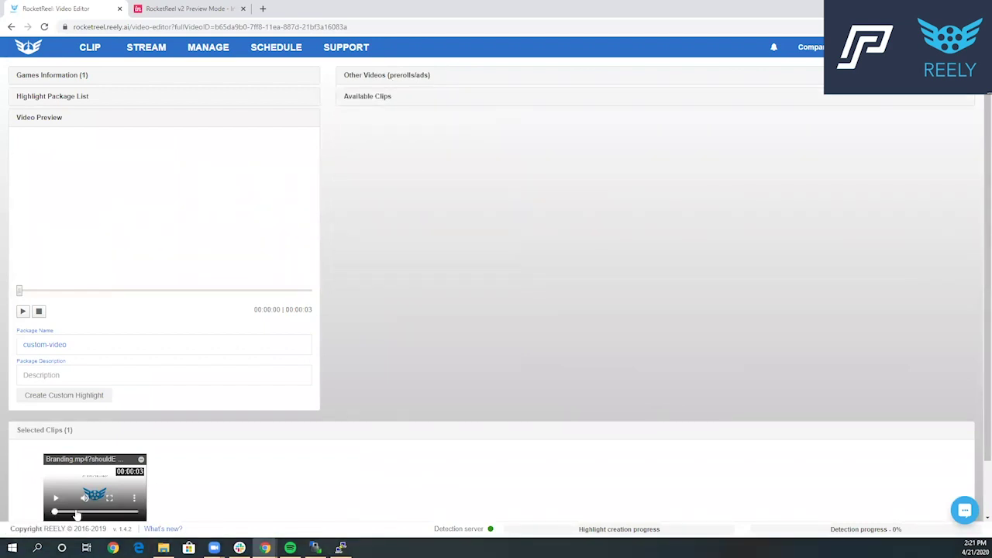
Filter the available clips to the 3-point-FG event type and lower the Hype Filter to 5
{"action": "left_click", "coordinate": [354, 98]}
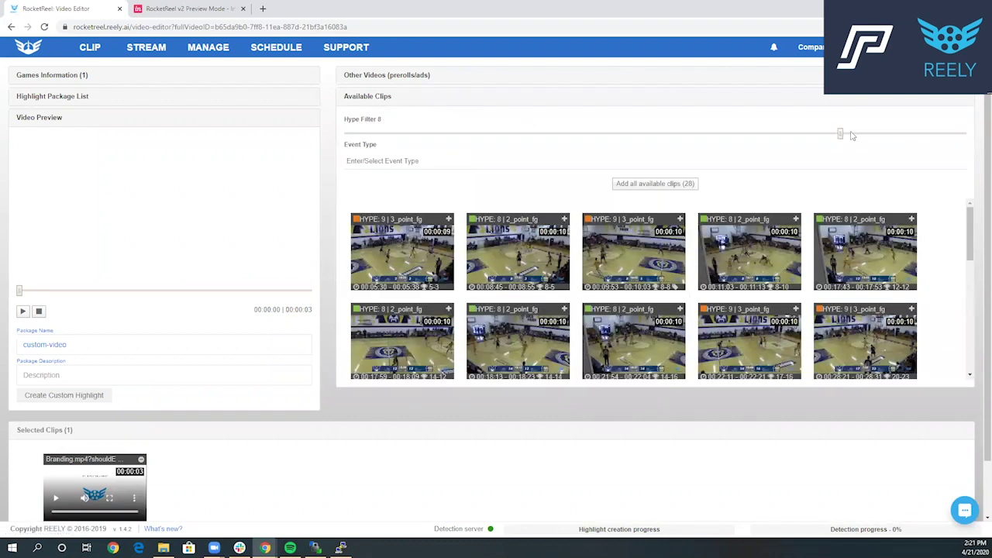
{"action": "left_click_drag", "start_coordinate": [841, 134], "coordinate": [752, 137]}
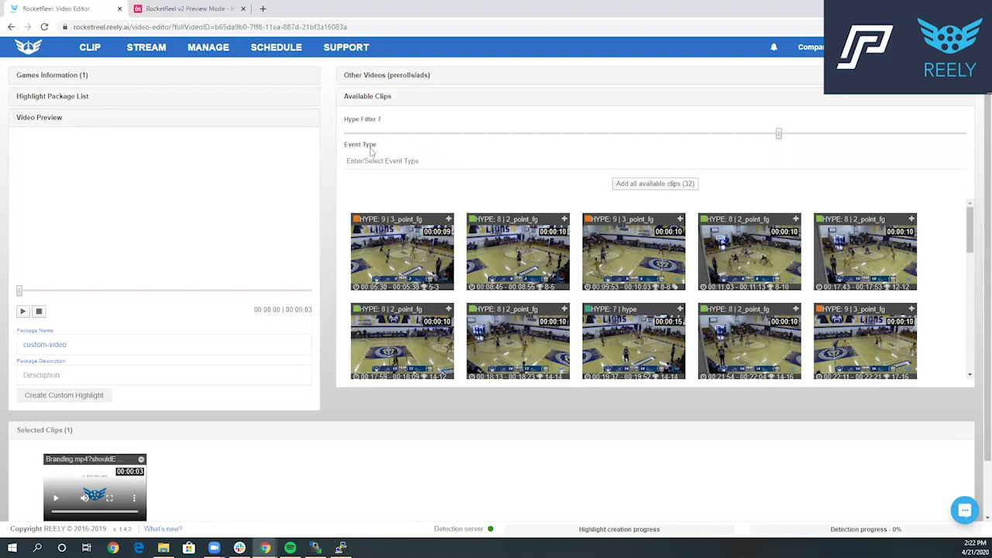
{"action": "left_click", "coordinate": [429, 160]}
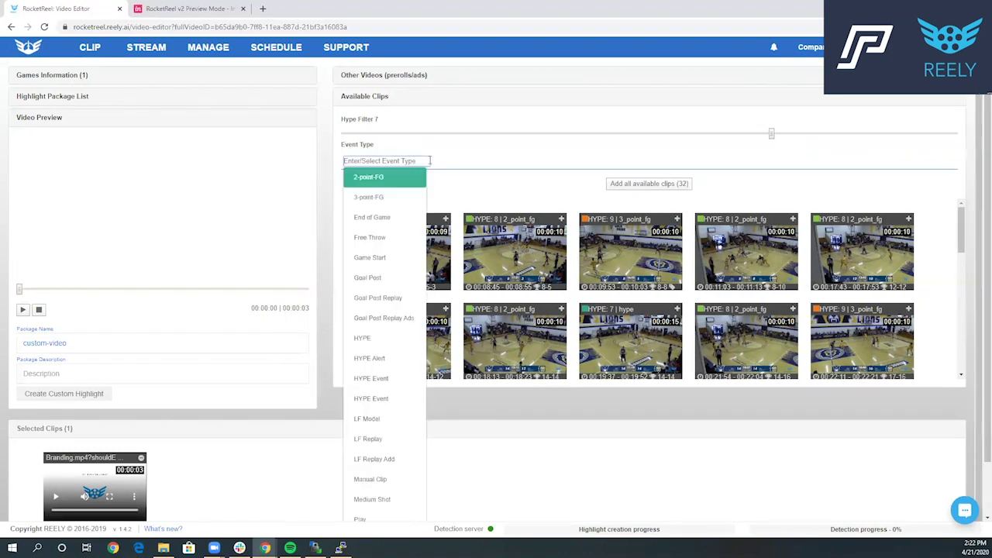
{"action": "left_click", "coordinate": [397, 194]}
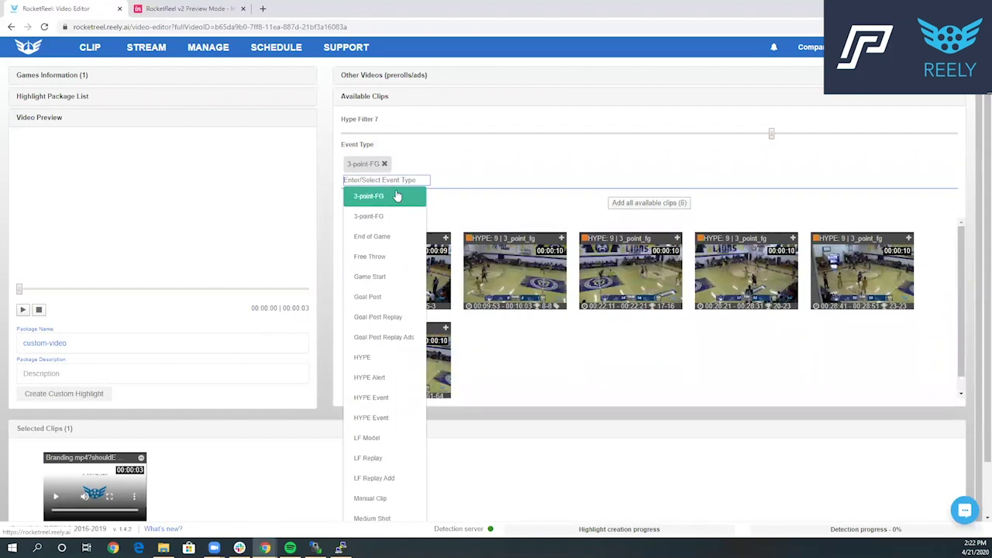
{"action": "left_click", "coordinate": [767, 158]}
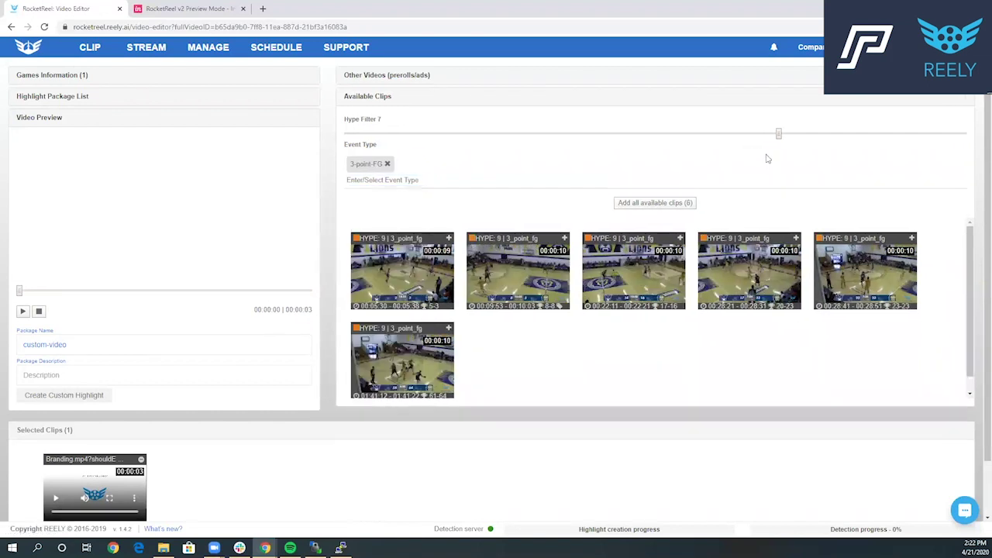
{"action": "double_click", "coordinate": [614, 152]}
{"action": "left_click_drag", "start_coordinate": [780, 133], "coordinate": [653, 130]}
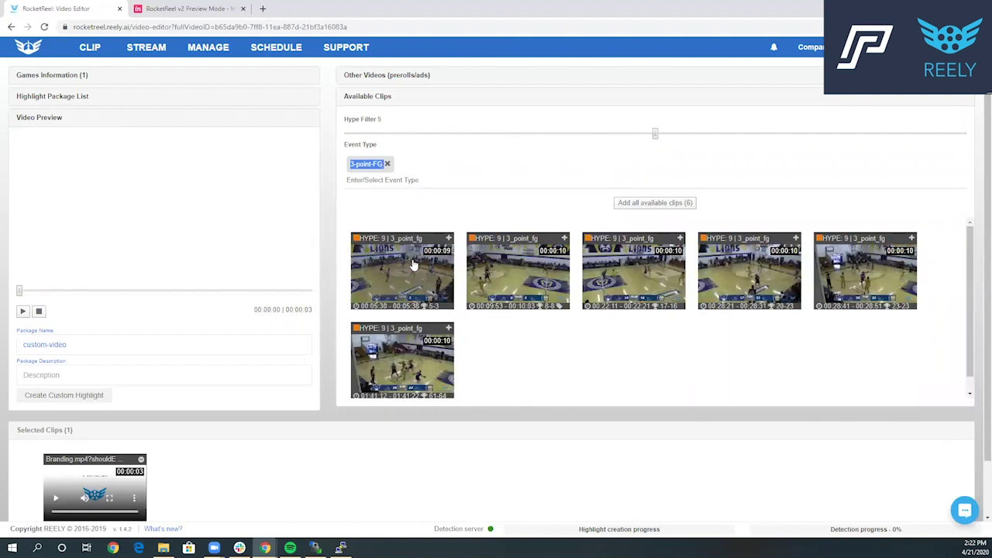
Add all six filtered 3-point clips one by one to the selected clips and dismiss the finished reel's notice
{"action": "left_click", "coordinate": [448, 238]}
{"action": "left_click", "coordinate": [448, 238]}
{"action": "left_click", "coordinate": [448, 239]}
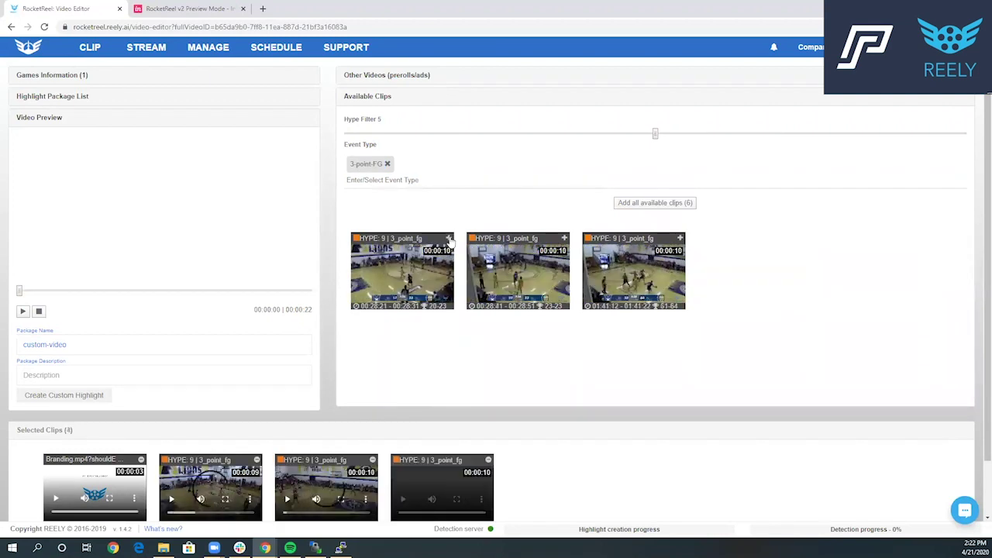
{"action": "left_click", "coordinate": [448, 239]}
{"action": "left_click", "coordinate": [449, 239]}
{"action": "left_click", "coordinate": [448, 239]}
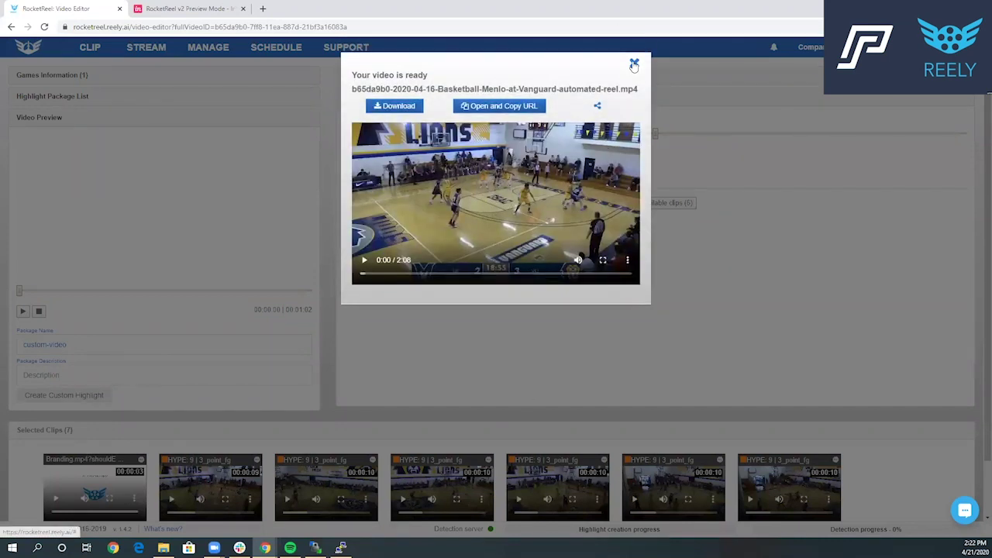
{"action": "left_click", "coordinate": [634, 53]}
Remove the 3-point-FG filter, add the 2-point clip starting at 00:21:54 and place it before the 00:22:11 clip
{"action": "scroll", "coordinate": [190, 461], "scroll_direction": "down", "scroll_amount": 1}
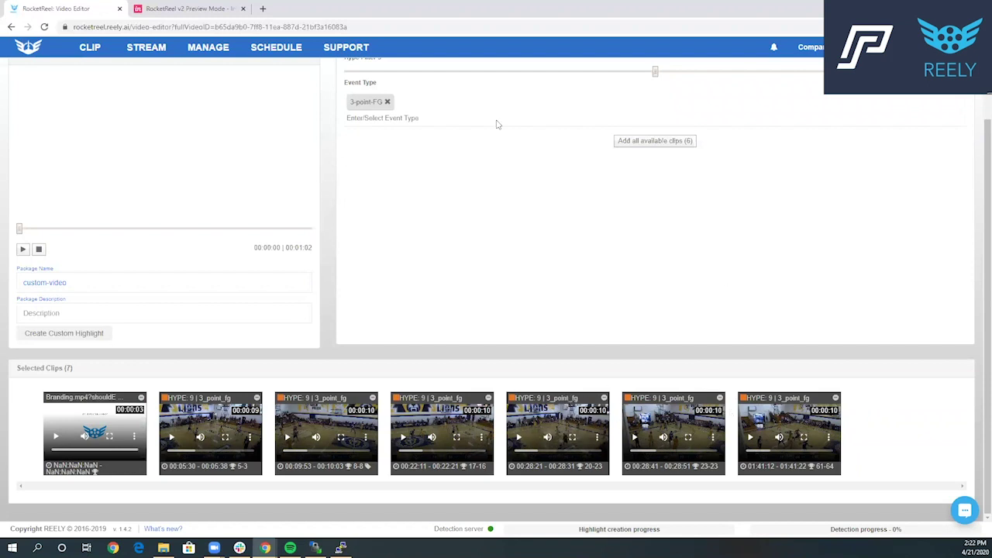
{"action": "left_click", "coordinate": [387, 101]}
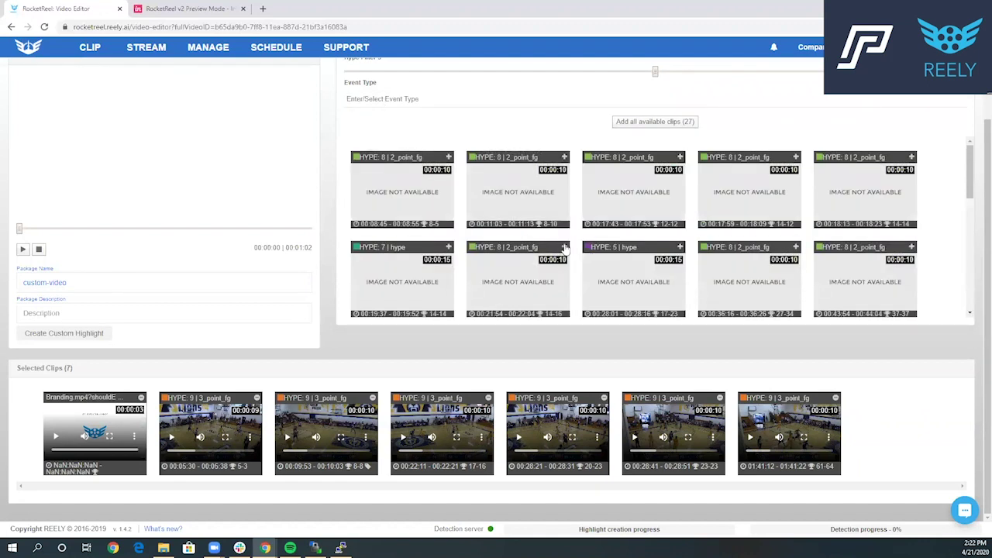
{"action": "left_click", "coordinate": [564, 246]}
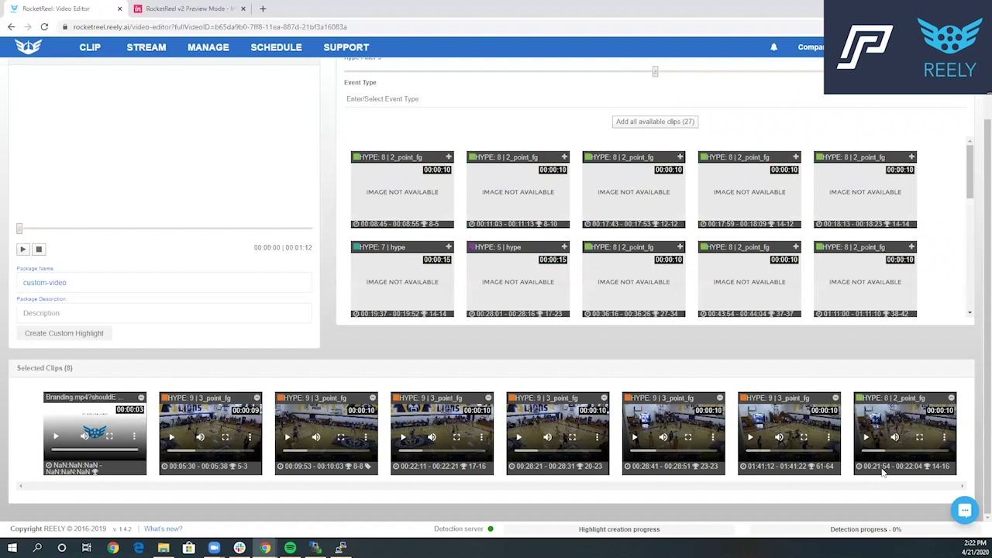
{"action": "left_click_drag", "start_coordinate": [891, 397], "coordinate": [430, 403]}
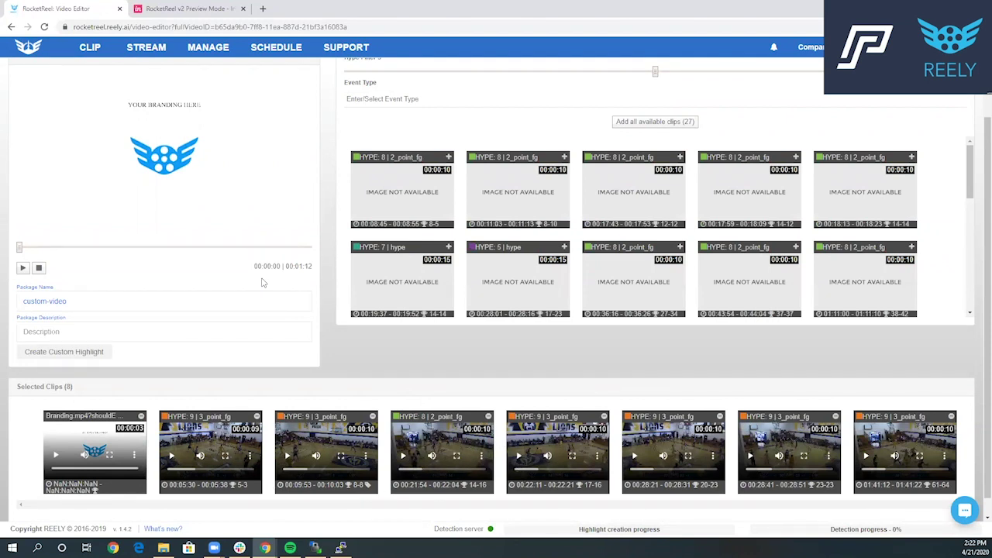
Create the custom highlight from the selected clips under the package name custom-video
{"action": "left_click_drag", "start_coordinate": [312, 267], "coordinate": [297, 262]}
{"action": "left_click", "coordinate": [633, 65]}
{"action": "left_click", "coordinate": [59, 354]}
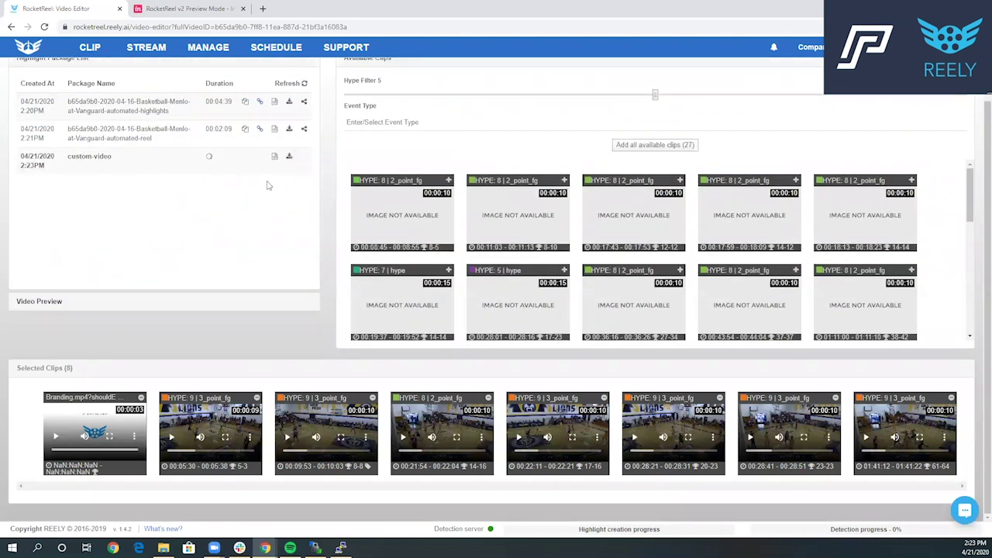
{"action": "scroll", "coordinate": [223, 164], "scroll_direction": "up", "scroll_amount": 1}
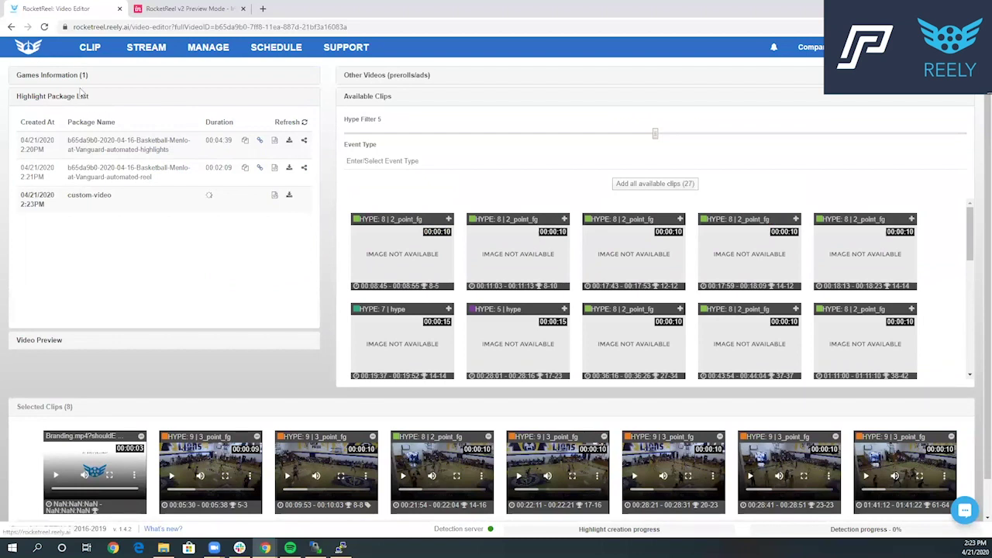
Watch the automated-highlights package from the game's outputs, close its video and return to the game player
{"action": "left_click", "coordinate": [90, 49]}
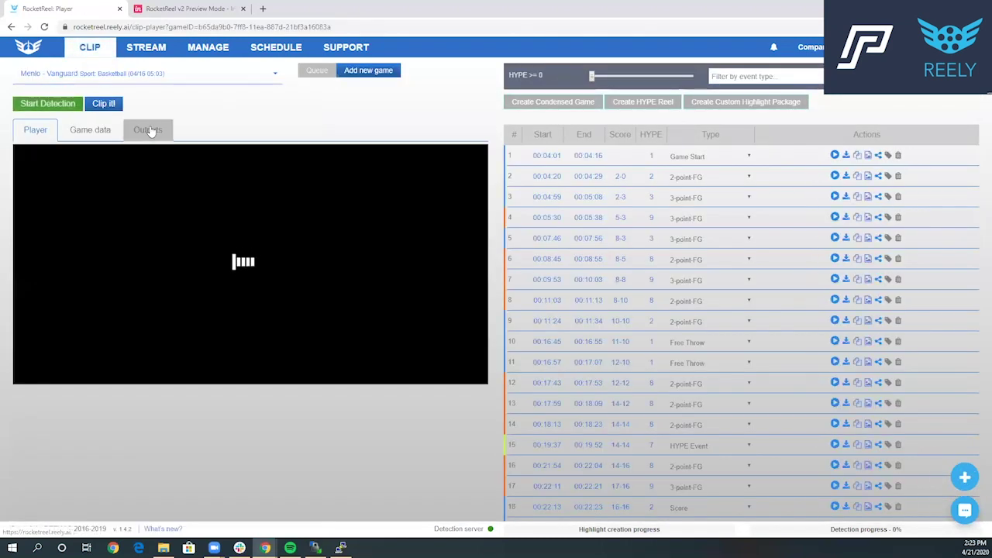
{"action": "left_click", "coordinate": [149, 129]}
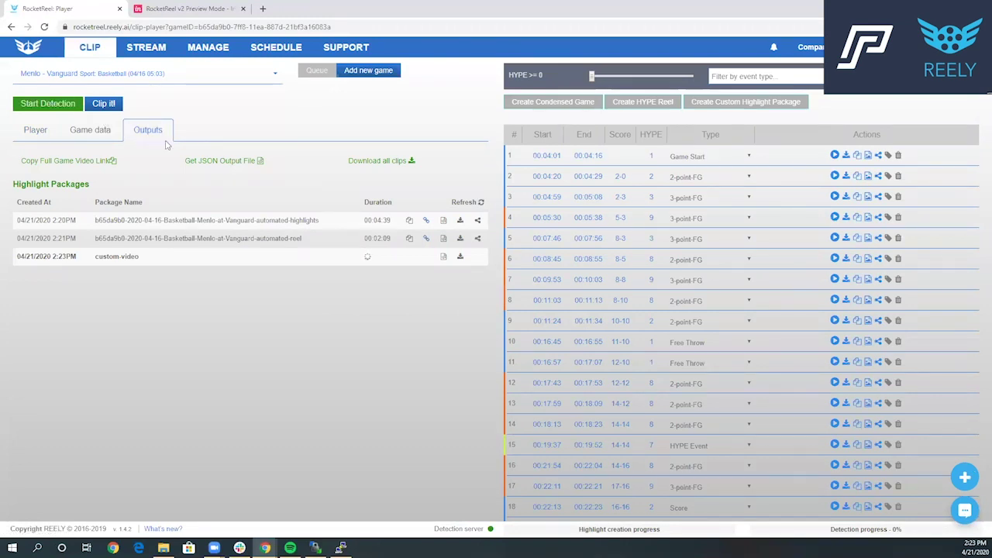
{"action": "left_click", "coordinate": [426, 222]}
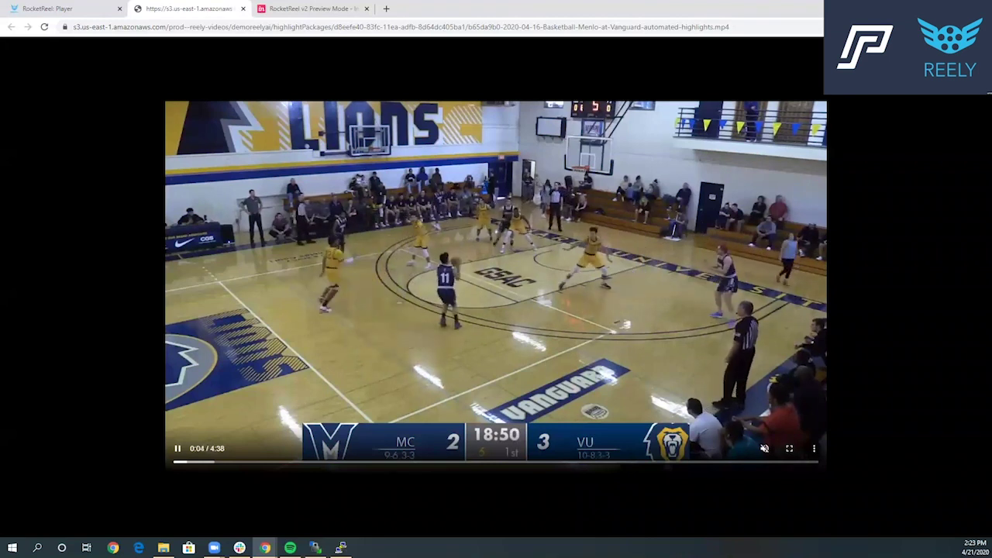
{"action": "mouse_move", "coordinate": [543, 319]}
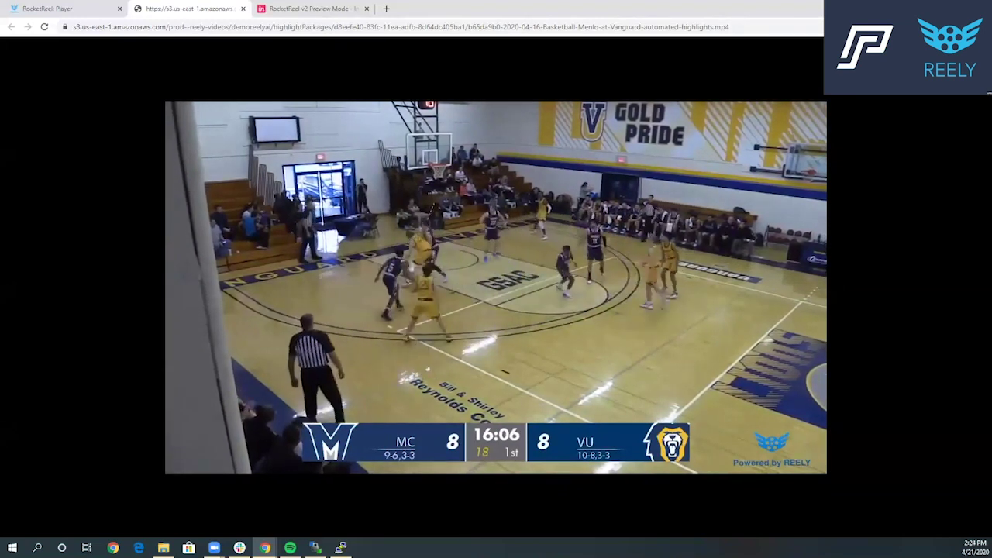
{"action": "mouse_move", "coordinate": [519, 307]}
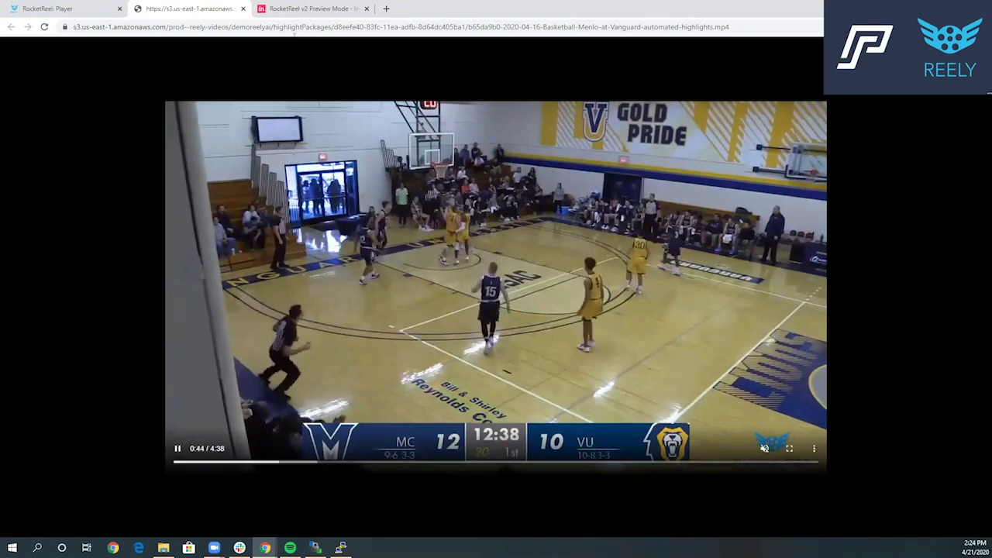
{"action": "left_click", "coordinate": [124, 10]}
{"action": "middle_click", "coordinate": [132, 14]}
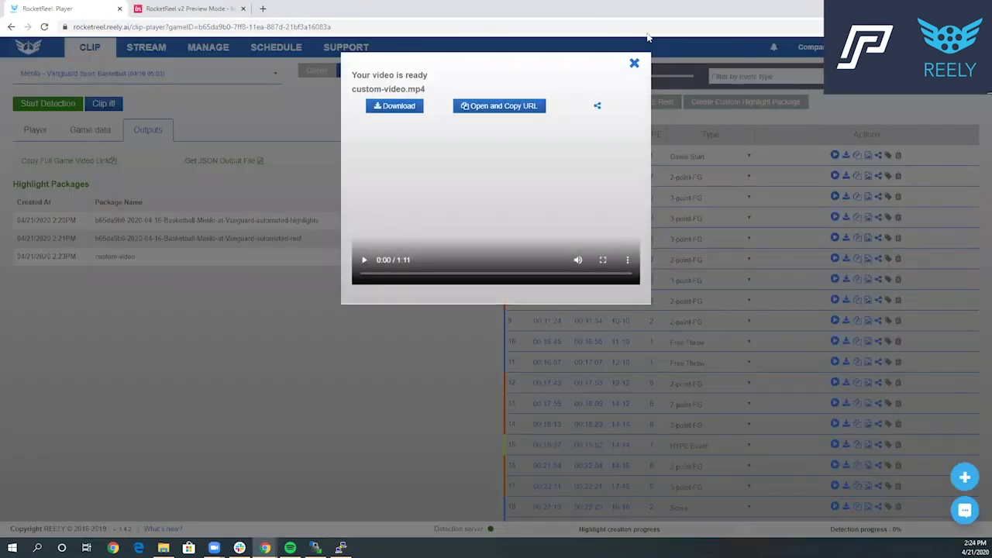
{"action": "left_click", "coordinate": [634, 65]}
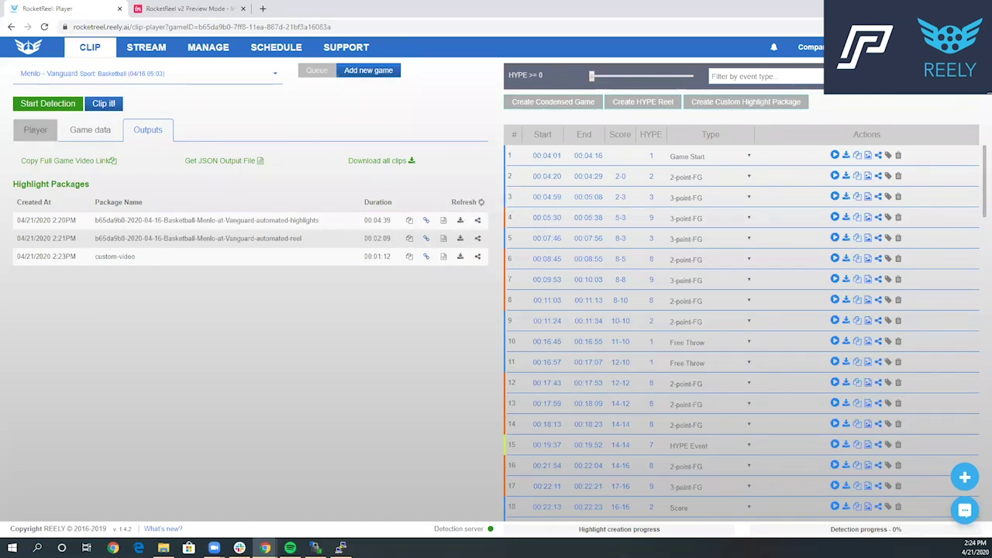
{"action": "left_click", "coordinate": [20, 134]}
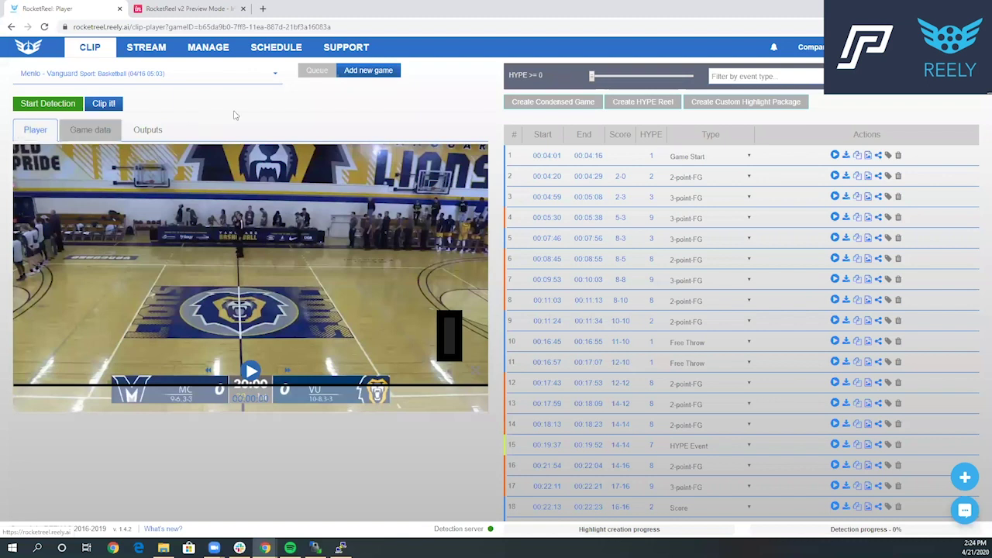
Start a new game with the local file Presto_Webinar.mp4 from Downloads as its uploaded video source
{"action": "left_click", "coordinate": [370, 72]}
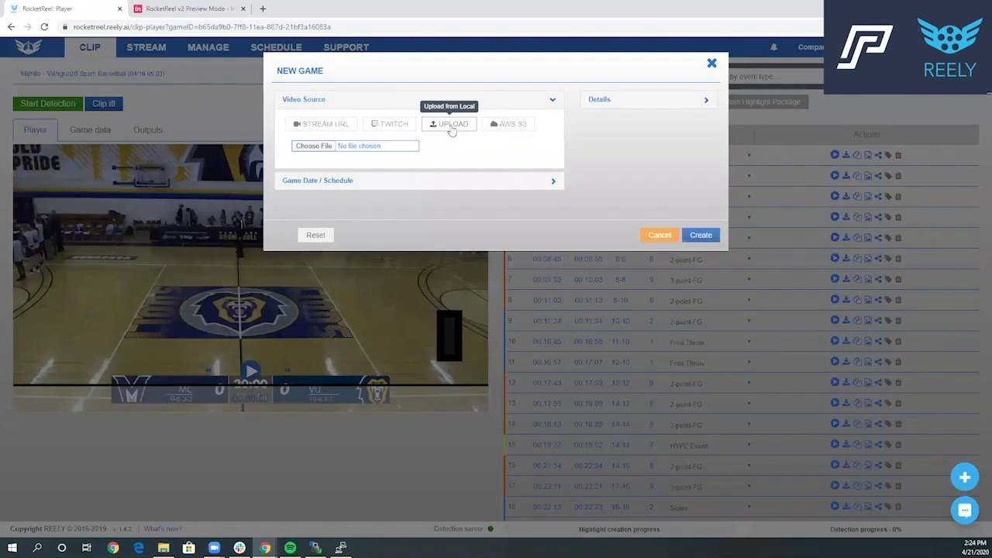
{"action": "left_click", "coordinate": [304, 147]}
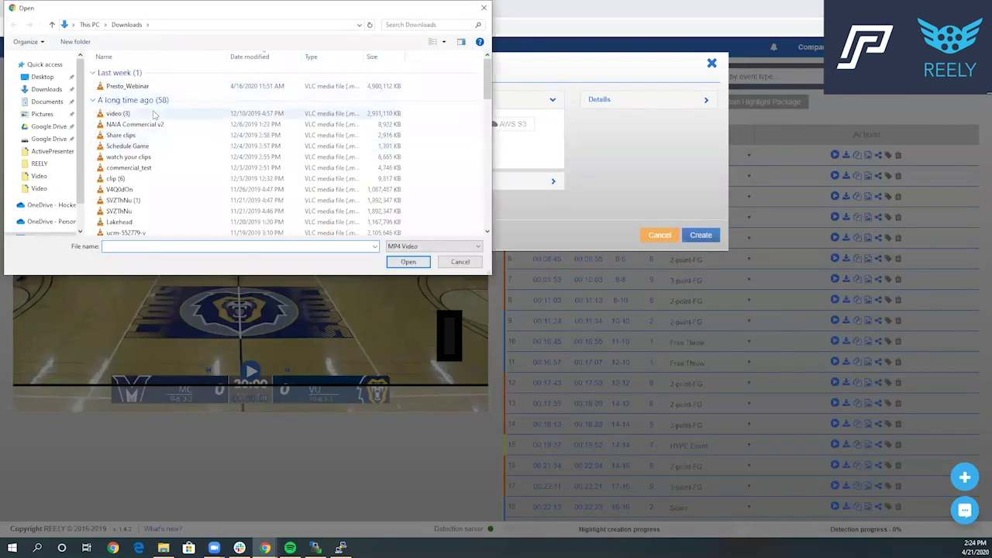
{"action": "left_click", "coordinate": [135, 86]}
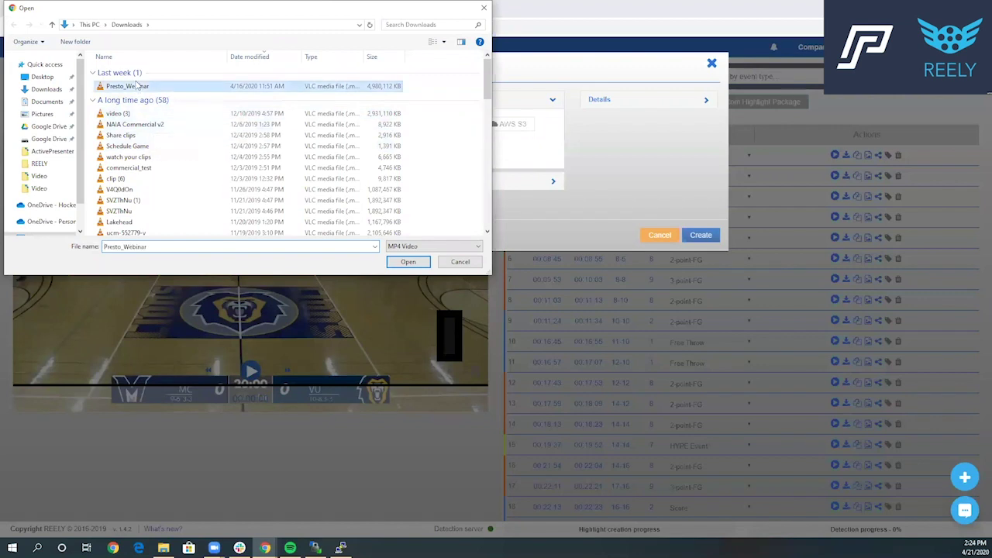
{"action": "left_click", "coordinate": [411, 262]}
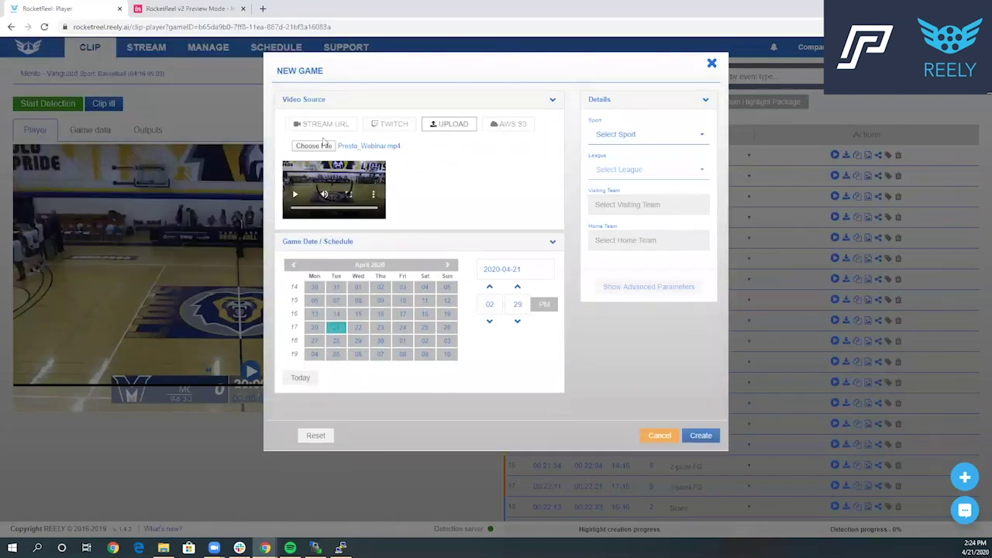